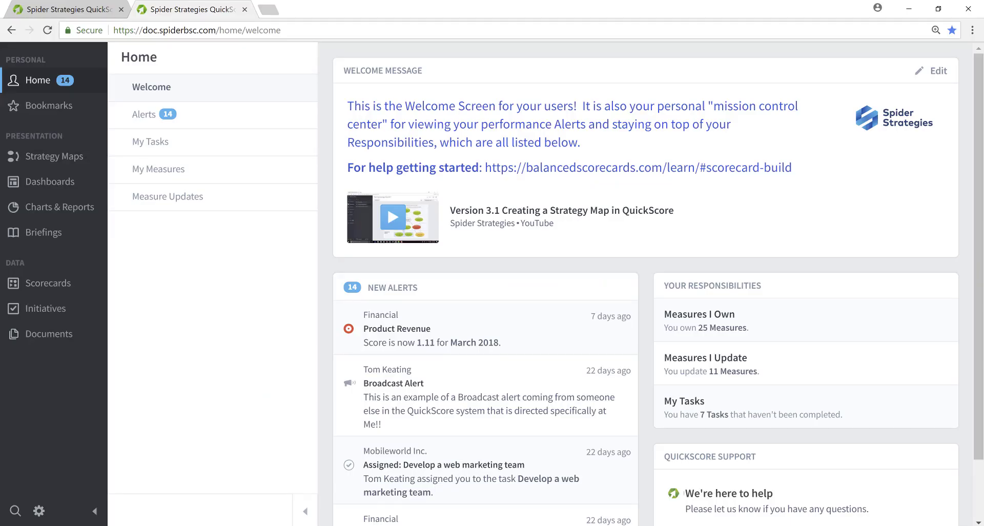
- Open the strategy maps section and select Mobileworld Inc. as the organization
click(71, 162)
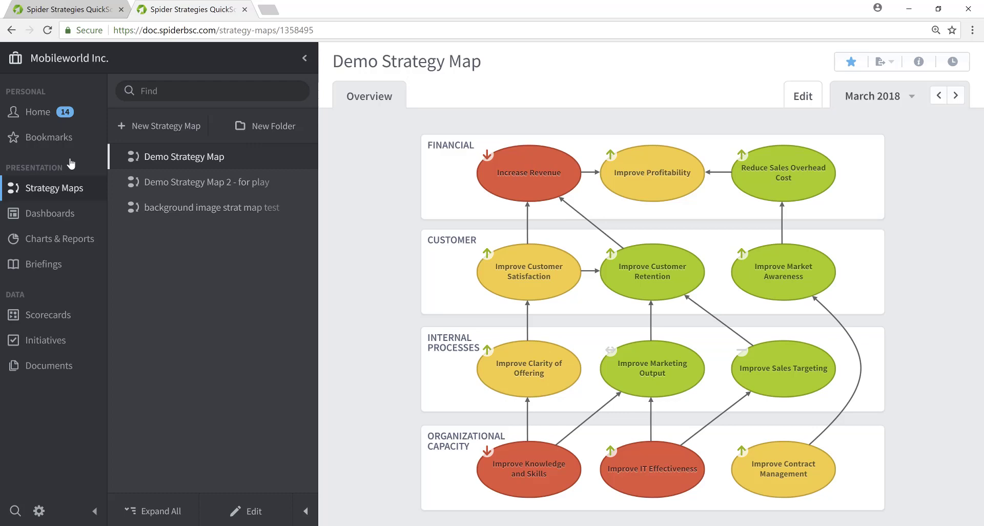
click(145, 60)
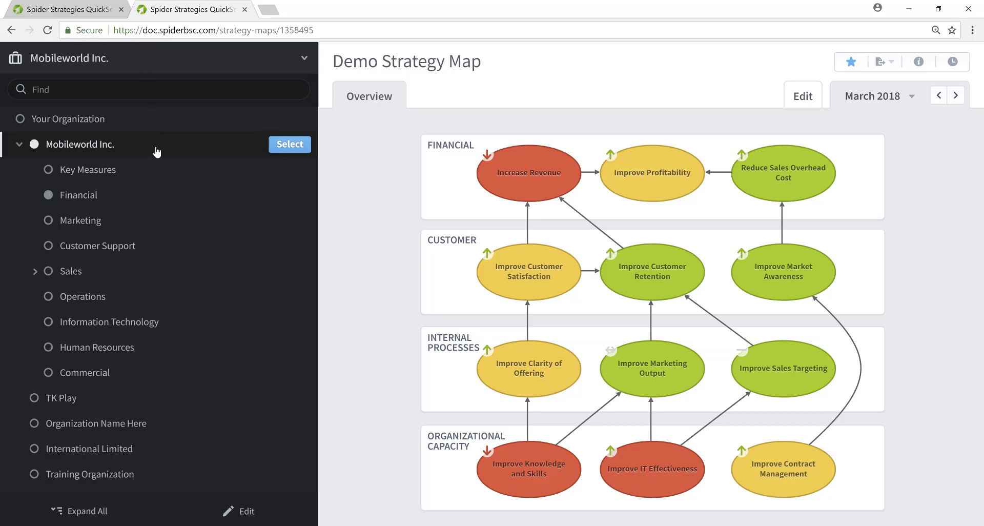
click(283, 145)
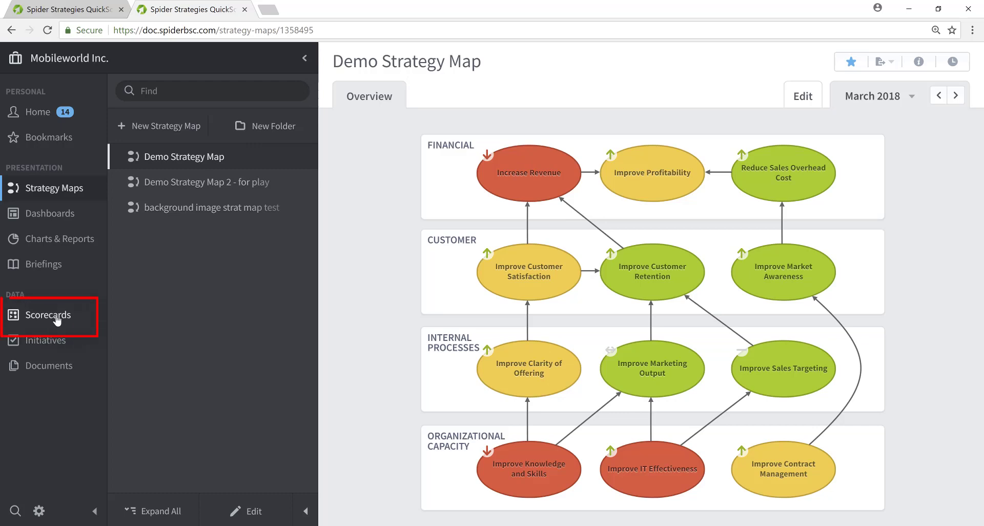
- Open the Mobileworld Inc. scorecards and expand the Financial, Customer, Internal Processes and Organizational Capacity perspectives to examine their objectives
click(57, 318)
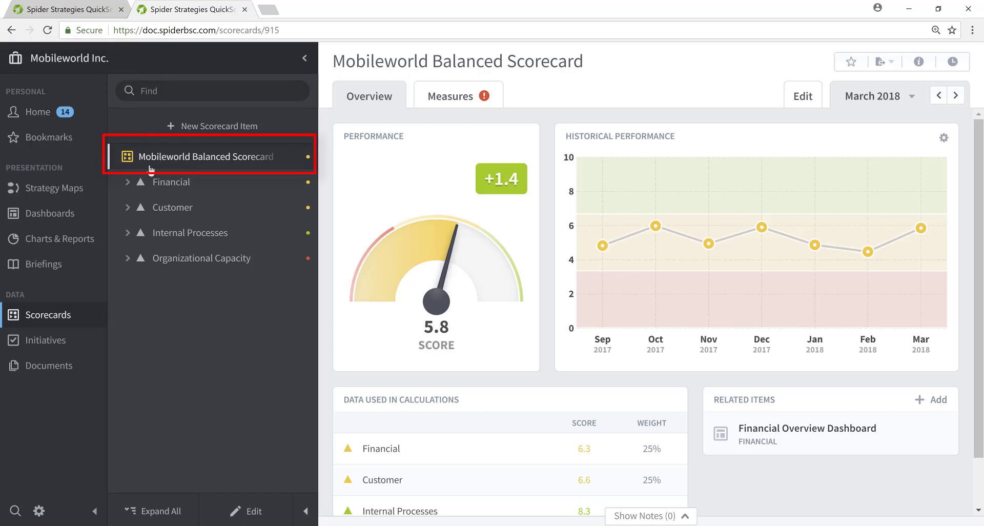
click(128, 182)
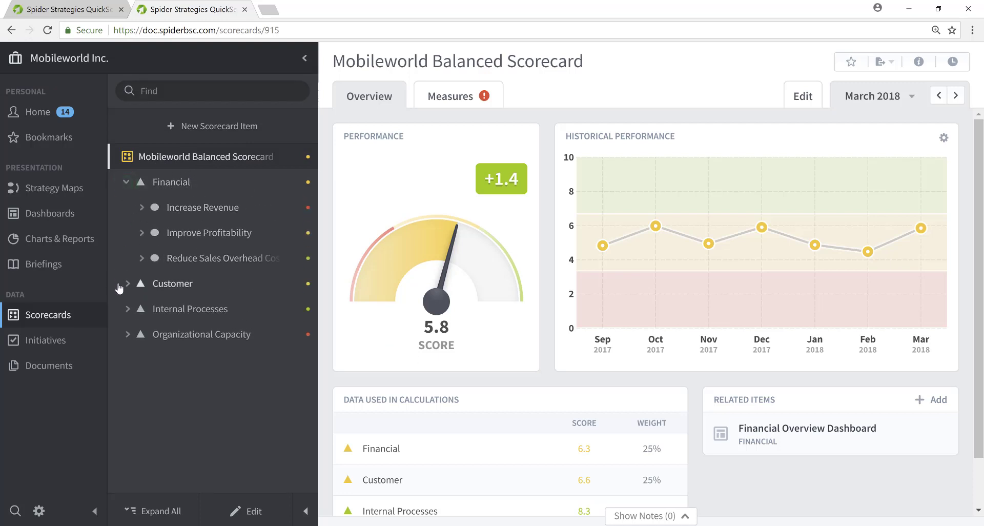
click(127, 285)
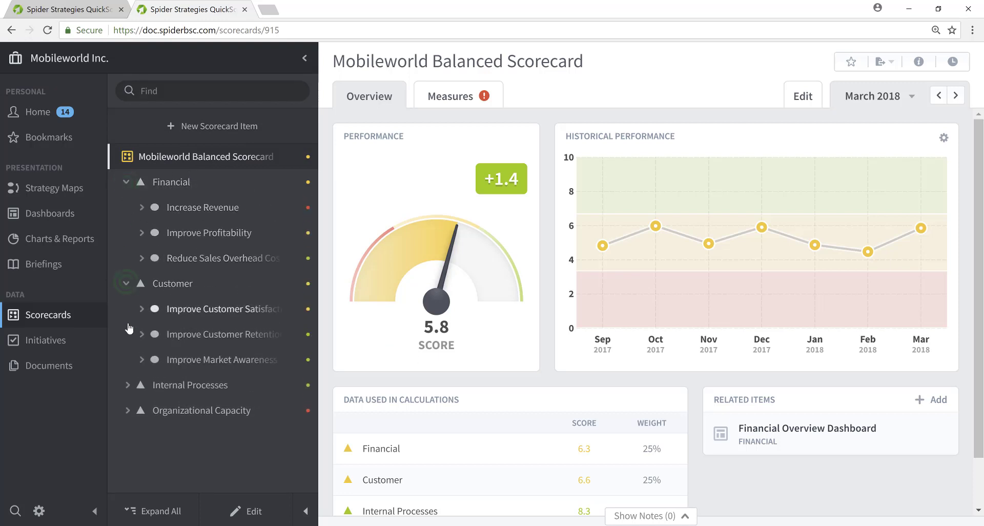
click(127, 387)
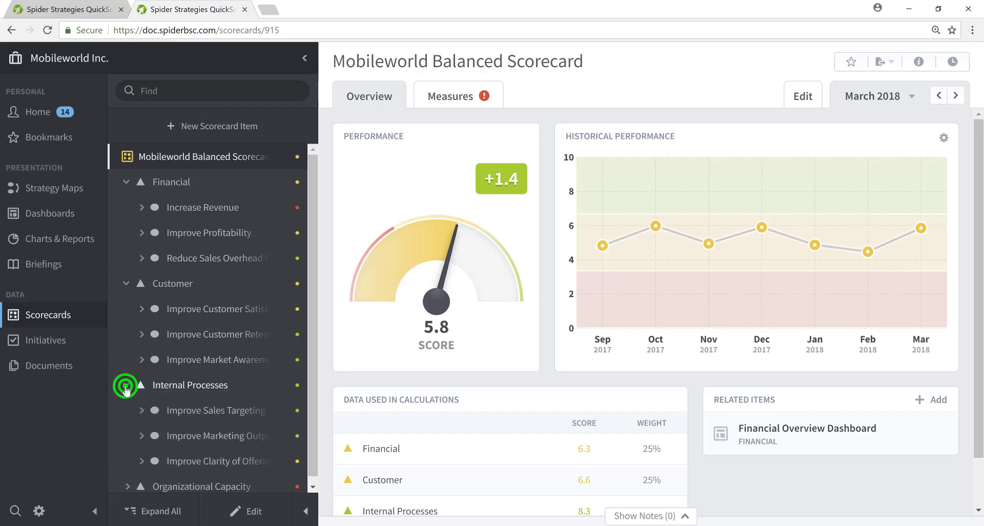
click(128, 486)
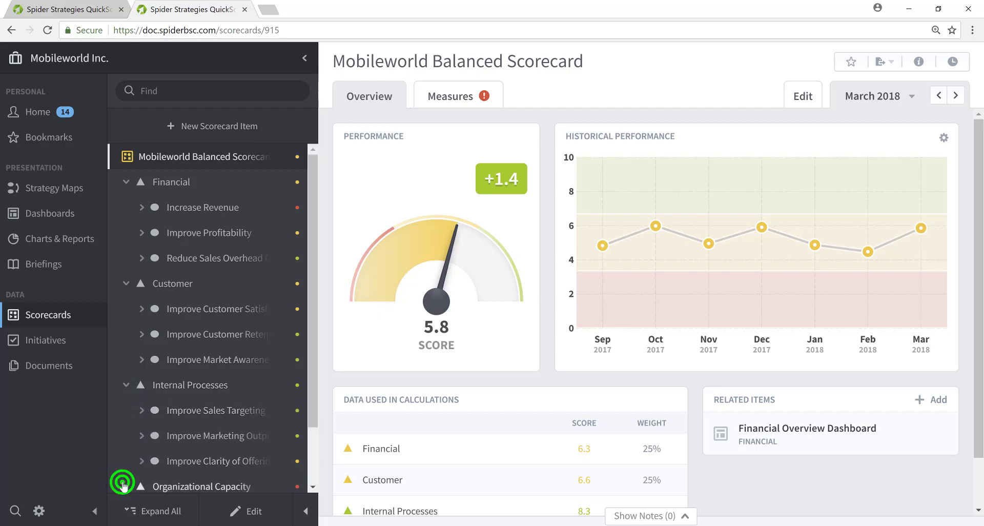
click(312, 488)
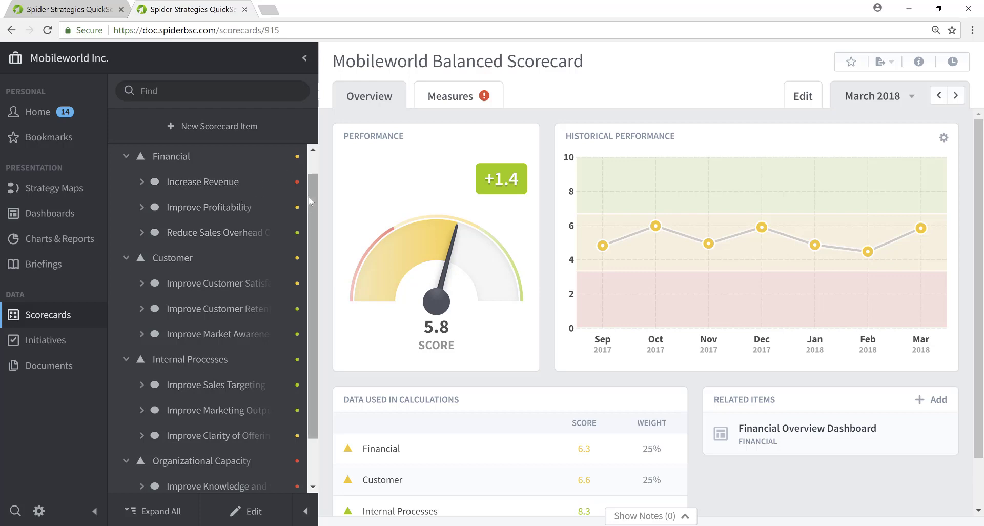
scroll(310, 195, up, 1)
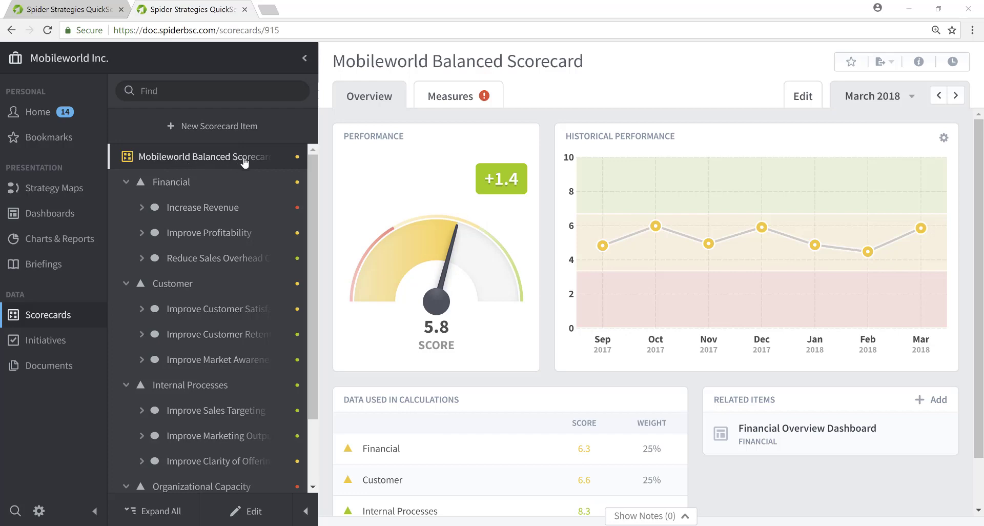
- Examine the scorecard's perspectives and open the Increase Revenue objective with its measures listed
click(166, 185)
click(156, 284)
click(194, 208)
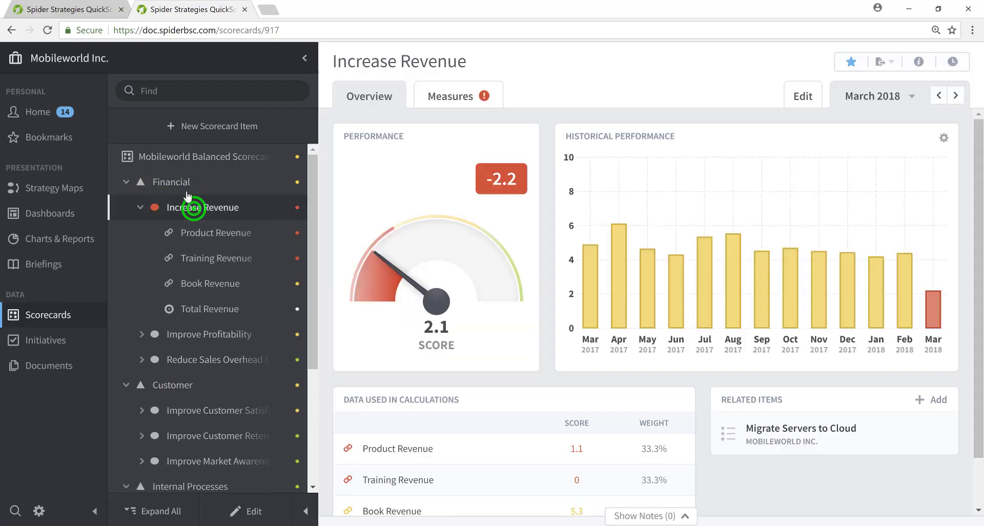
click(141, 207)
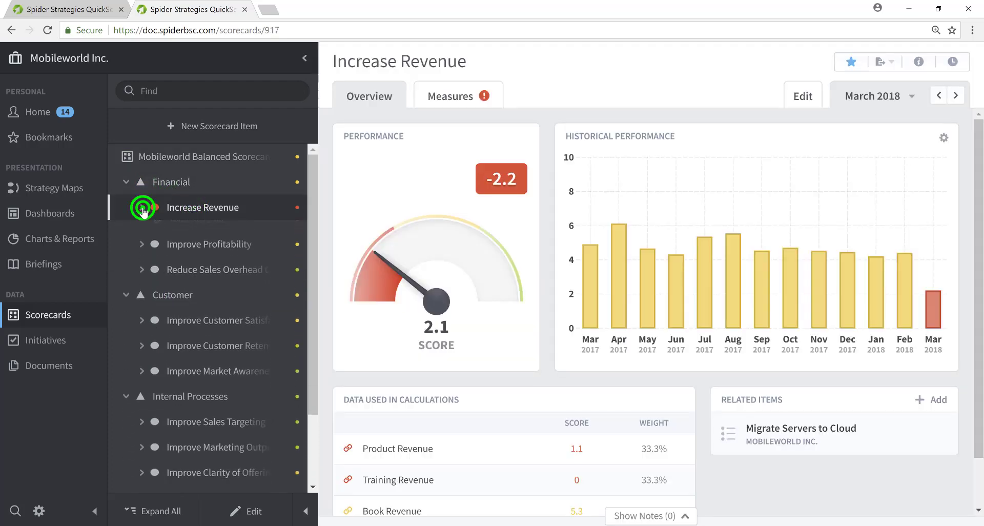
click(204, 211)
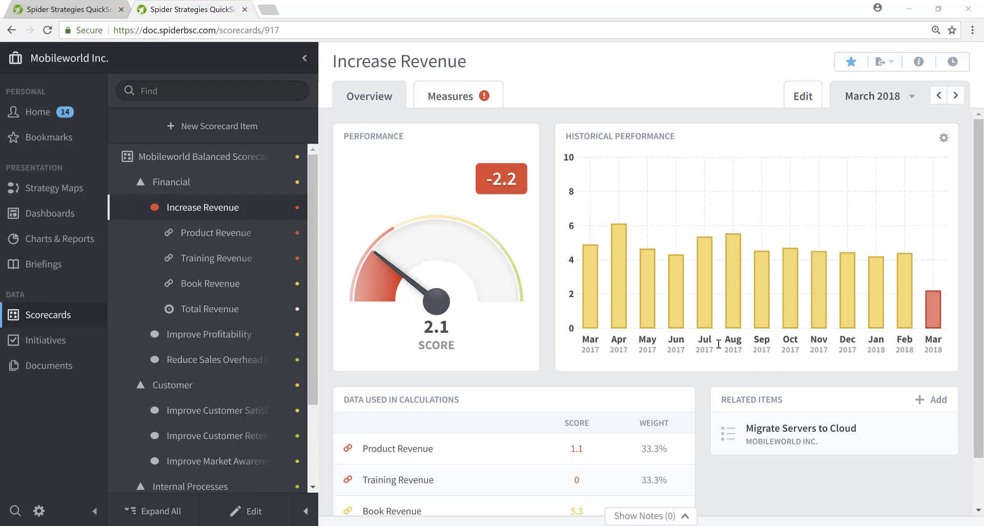
- Collapse the scorecard tree so that only the objectives of the Financial perspective are listed, with Increase Revenue closed
click(125, 182)
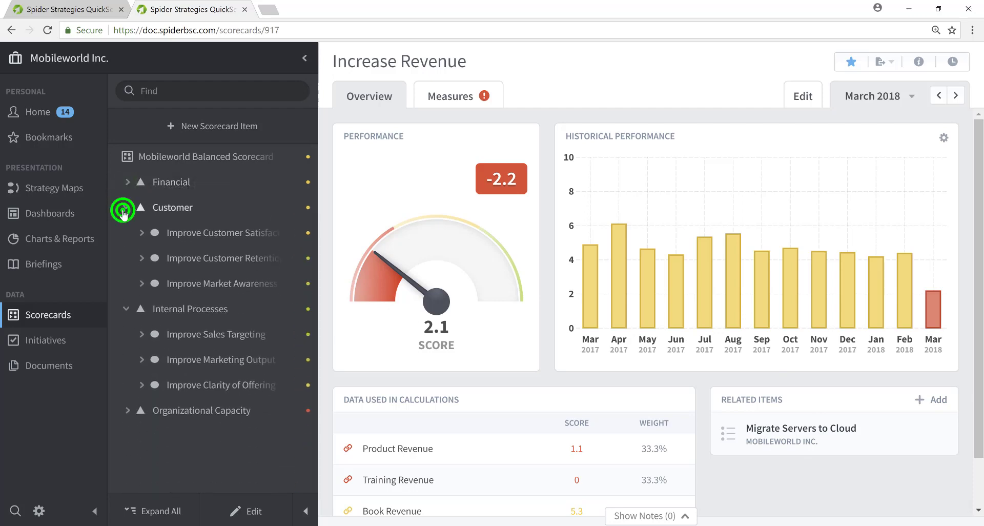
click(124, 209)
click(124, 233)
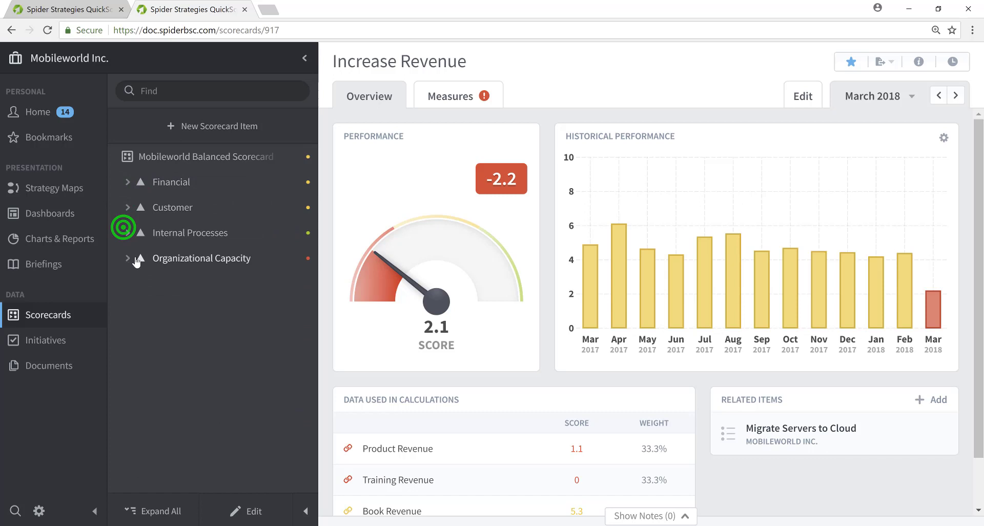
click(125, 182)
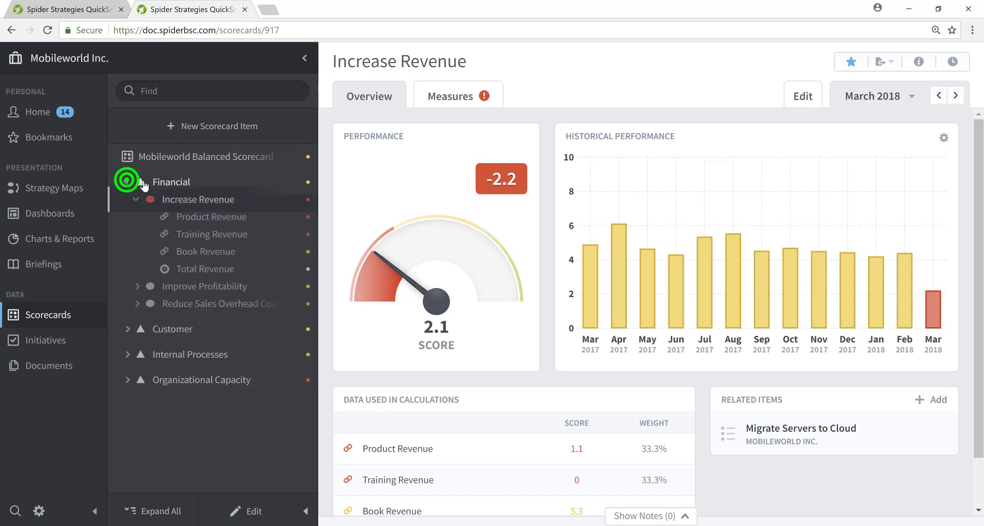
click(141, 208)
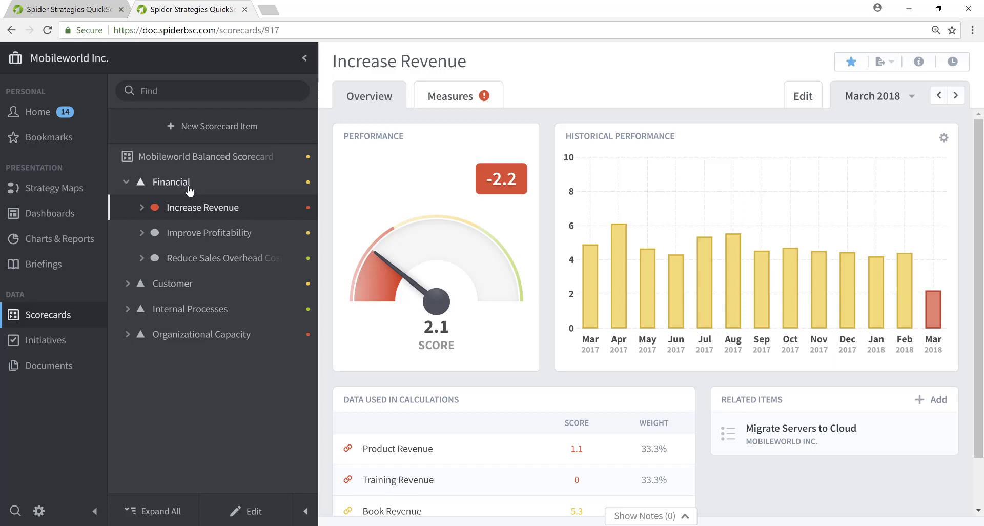
- Switch to the Financial organization under Mobileworld Inc. to view its scorecard
click(121, 62)
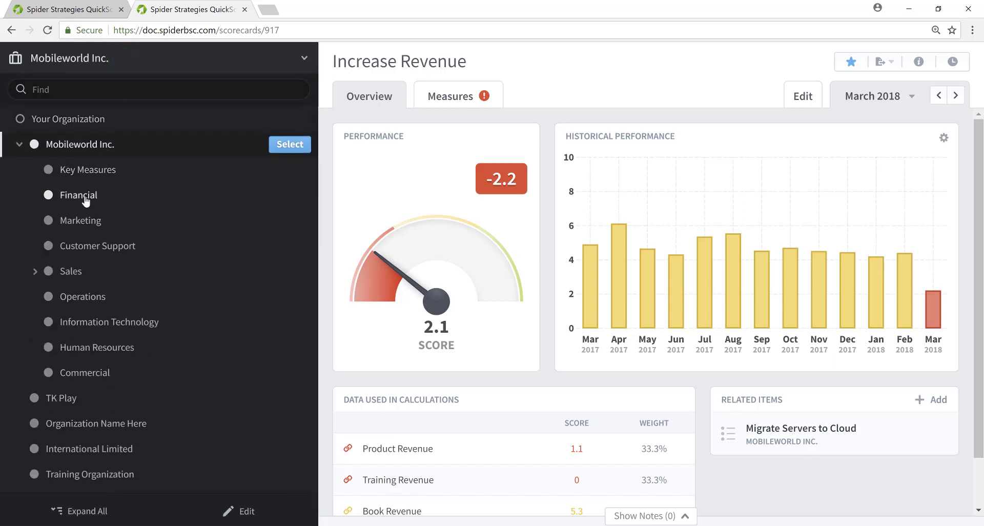
click(85, 200)
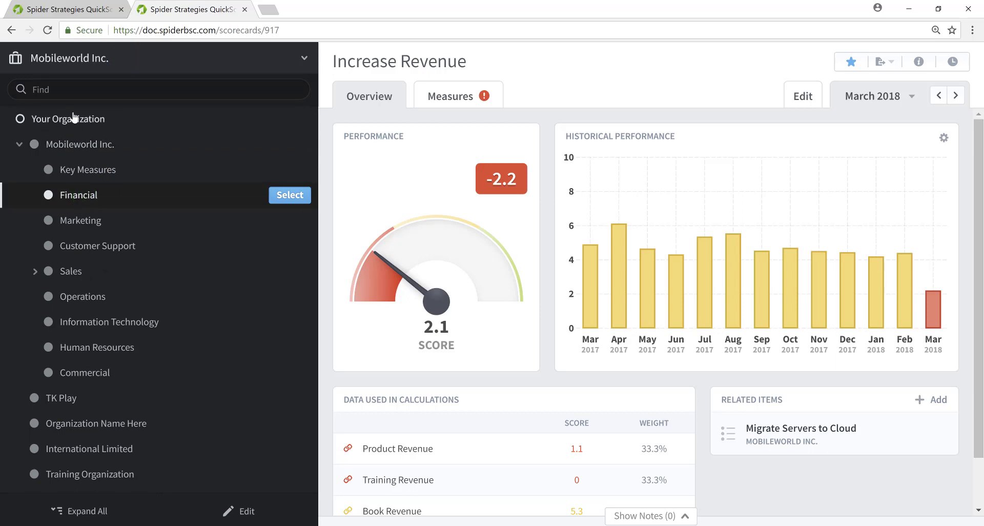
click(290, 196)
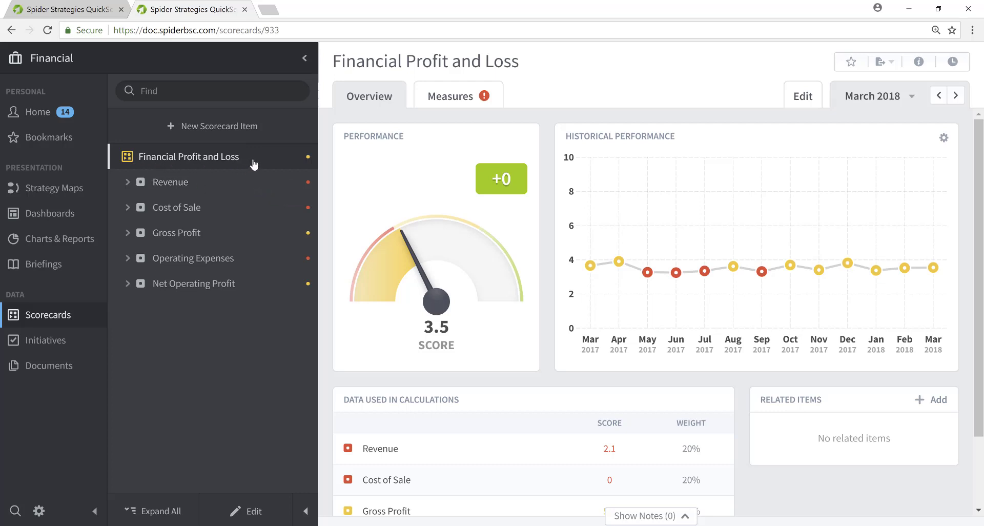
- Examine the measures under Revenue and Cost of Sale in the Financial Profit and Loss scorecard, and collapse both again
click(127, 183)
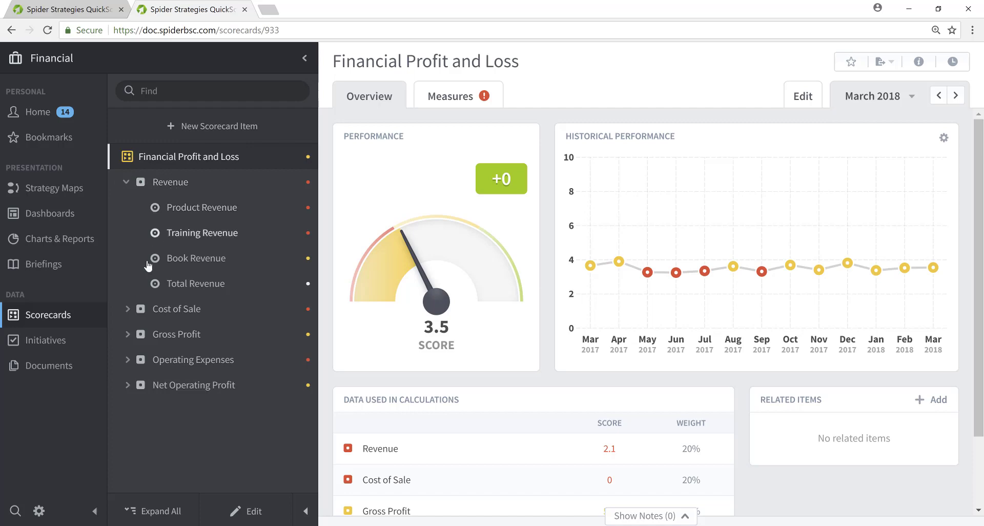
click(128, 309)
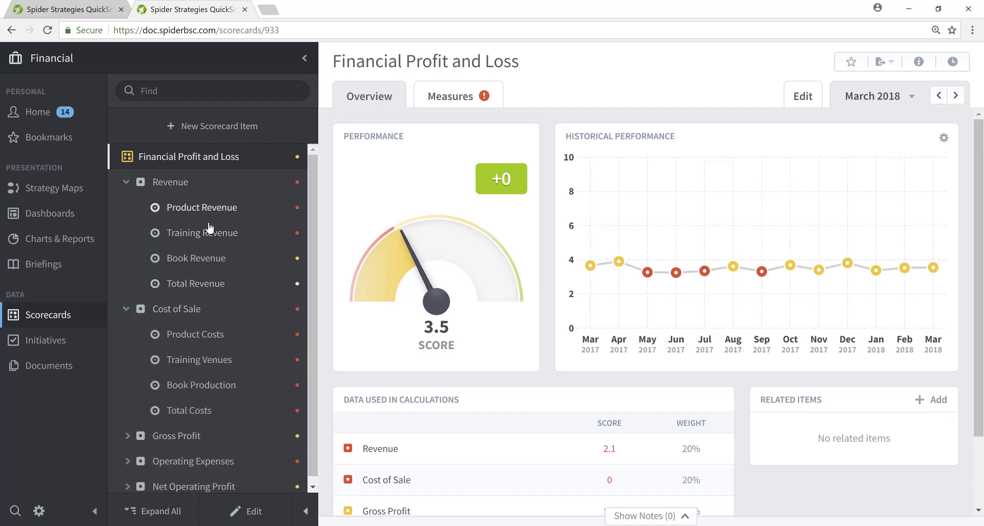
click(125, 184)
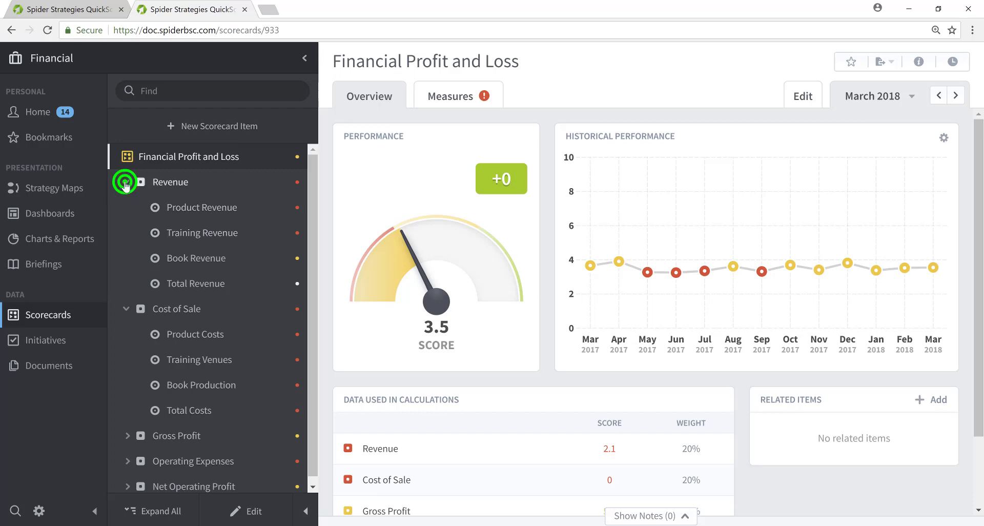
click(128, 208)
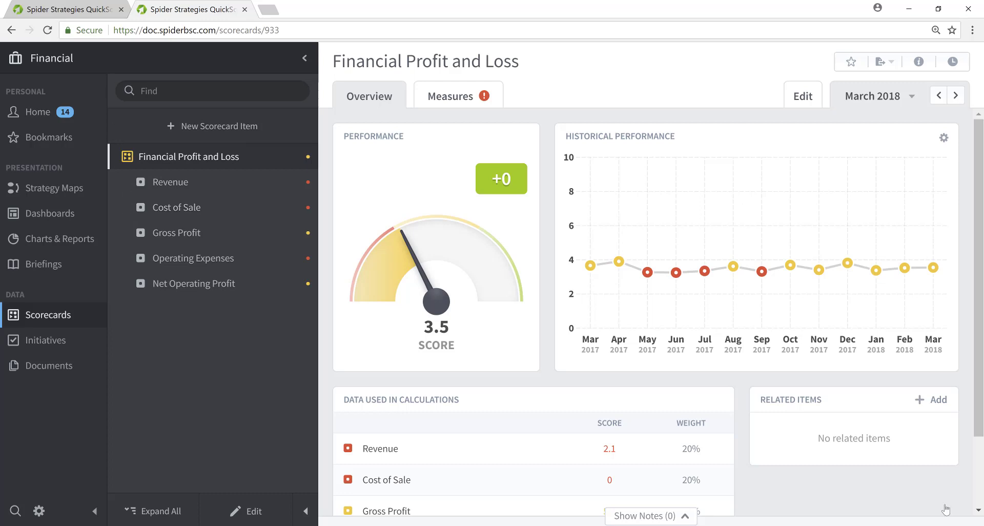
- View the Financial organization's strategy maps, and switch back to Mobileworld Inc. to check its balanced scorecard
click(56, 193)
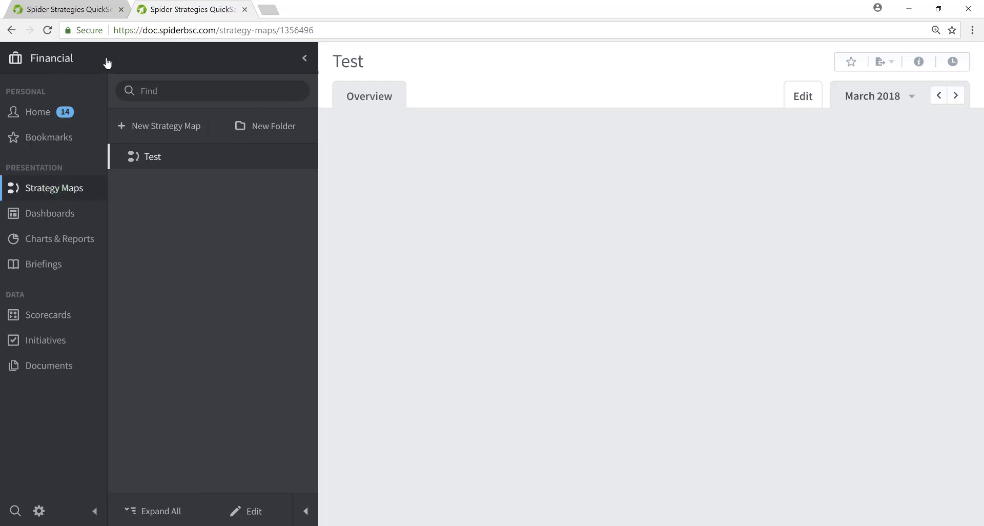
click(107, 60)
click(106, 145)
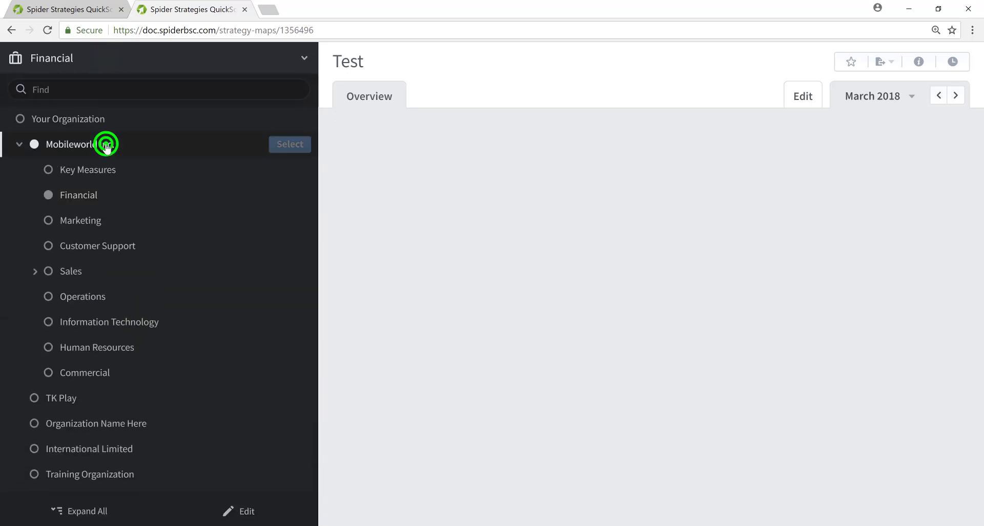
click(294, 145)
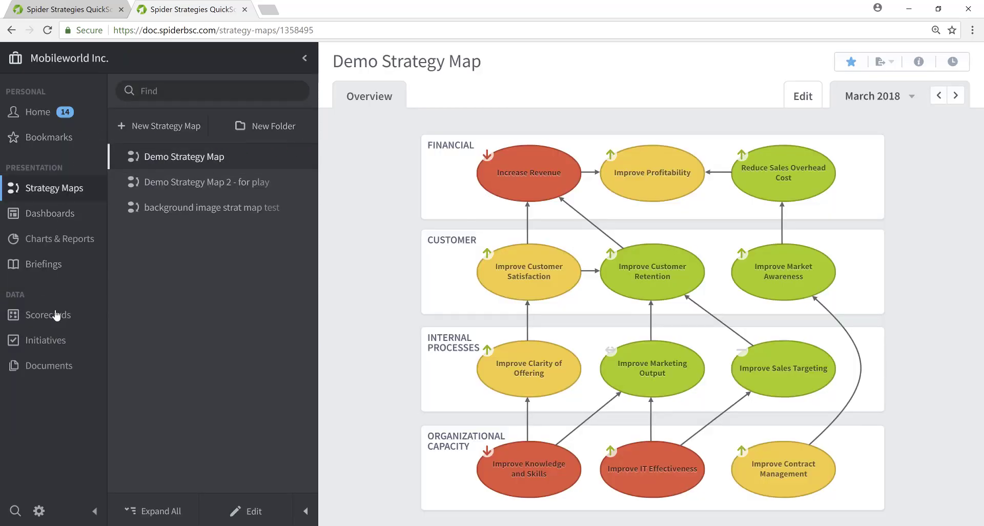
click(57, 314)
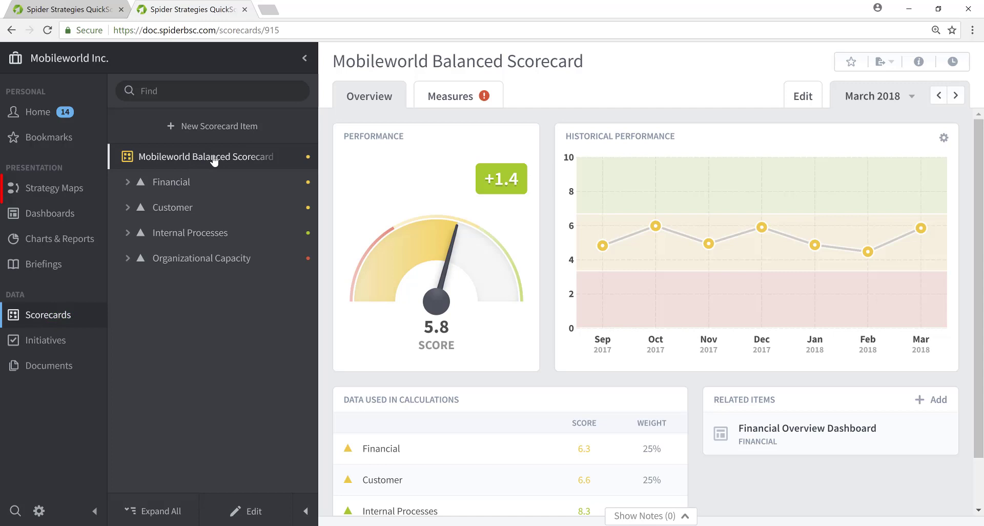
- Create a new strategy map in Mobileworld Inc. named "Mobileworld Strategy Map" with the Automatic starting layout
click(55, 189)
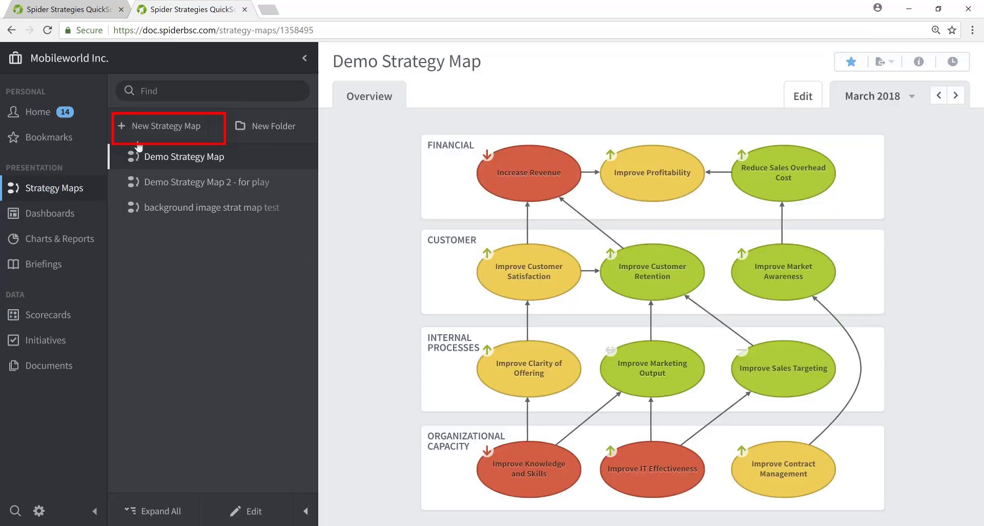
click(169, 131)
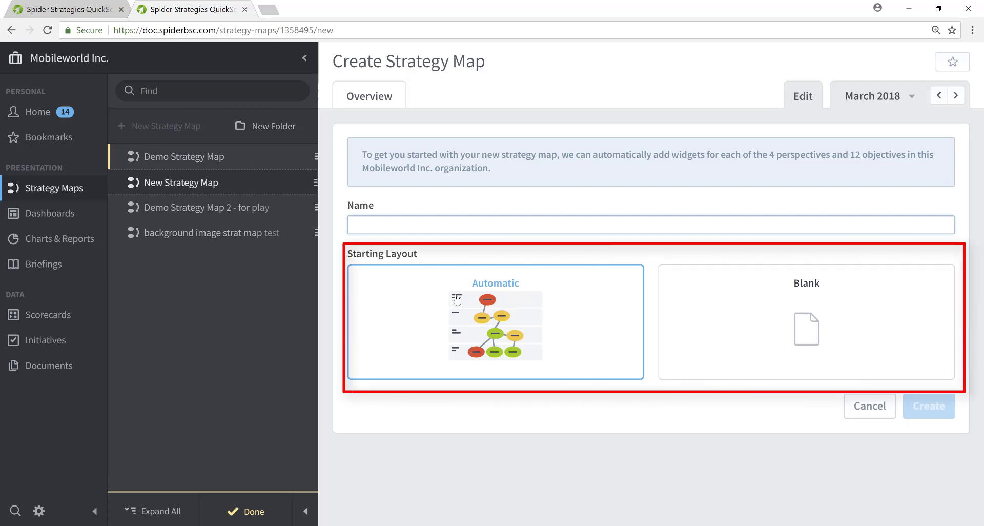
click(774, 304)
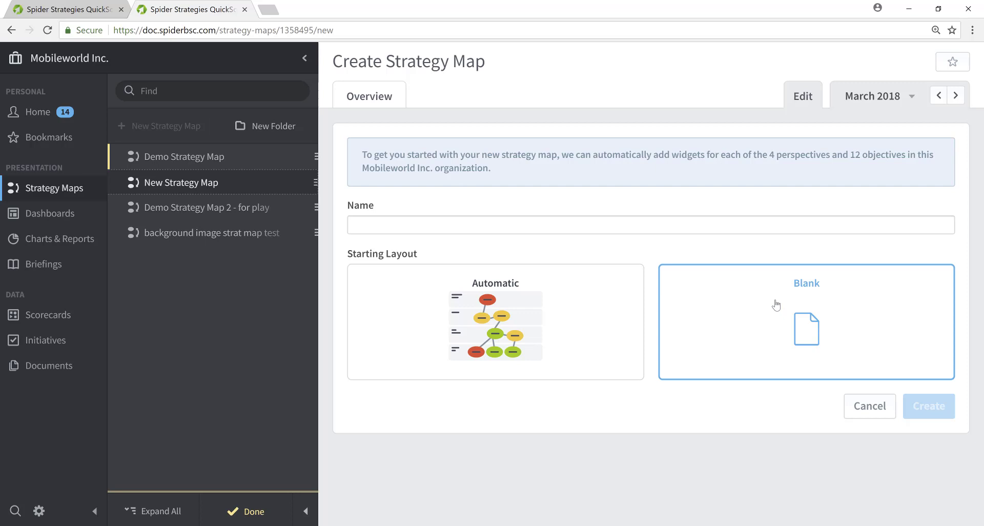
click(385, 292)
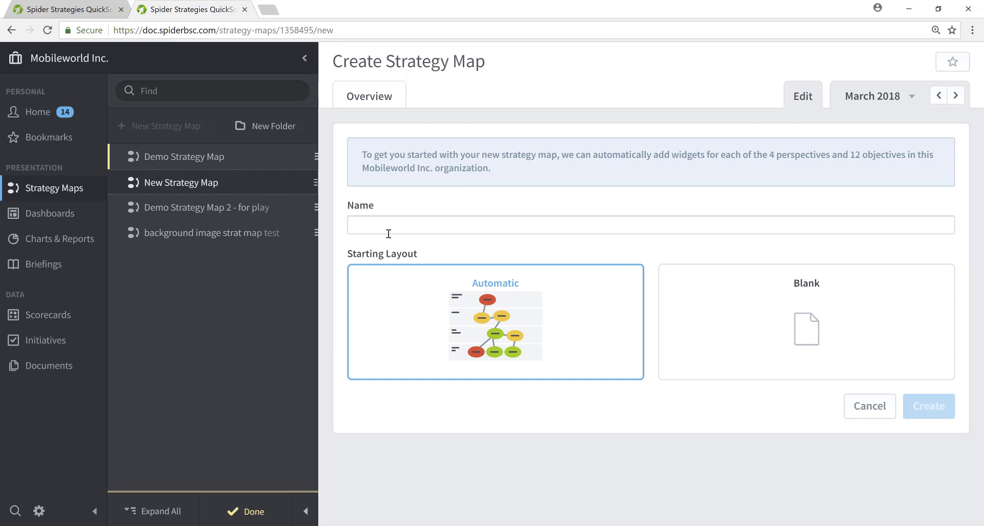
click(367, 224)
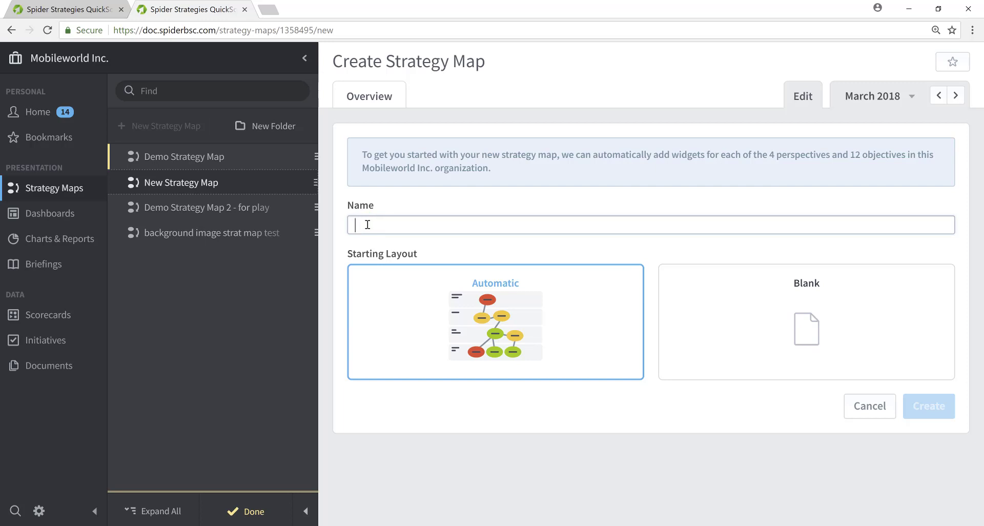
text(Mobileworld Strategy Map)
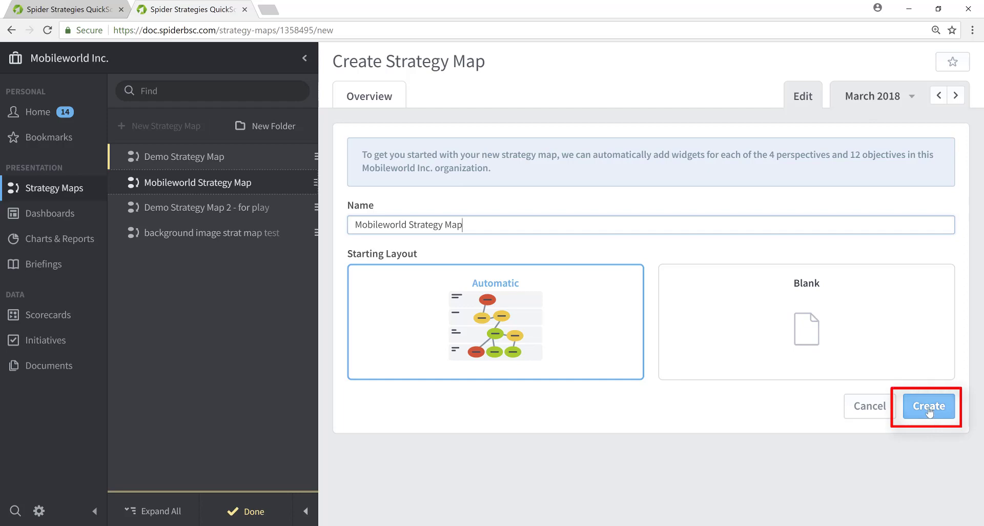
click(929, 408)
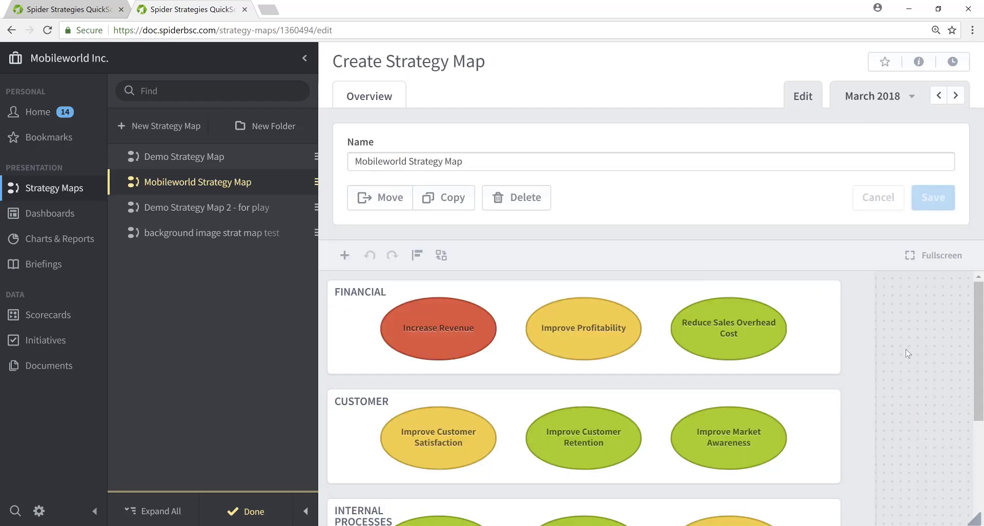
- Look through the perspectives and objectives laid out in the new Mobileworld Strategy Map, from Financial to Organizational Capacity
scroll(900, 356, down, 3)
scroll(896, 360, up, 3)
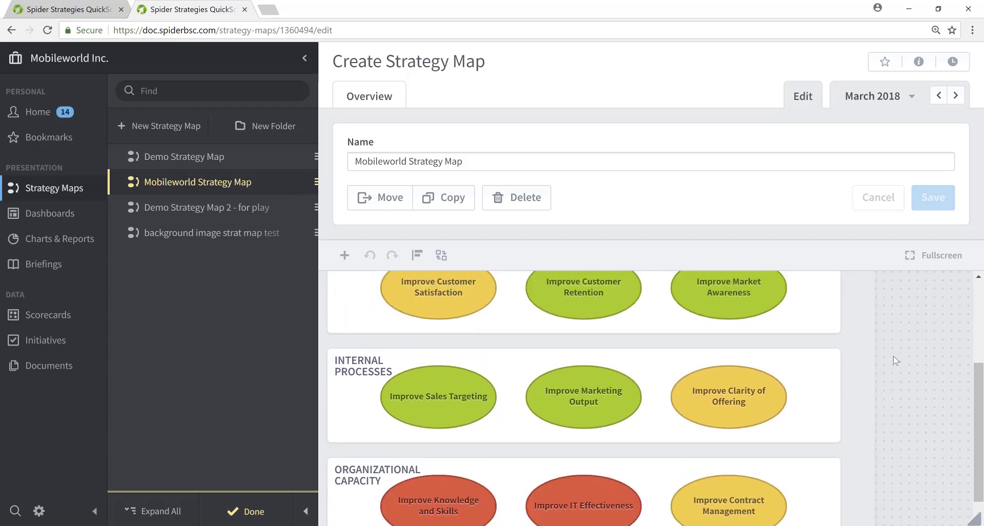
scroll(895, 360, down, 3)
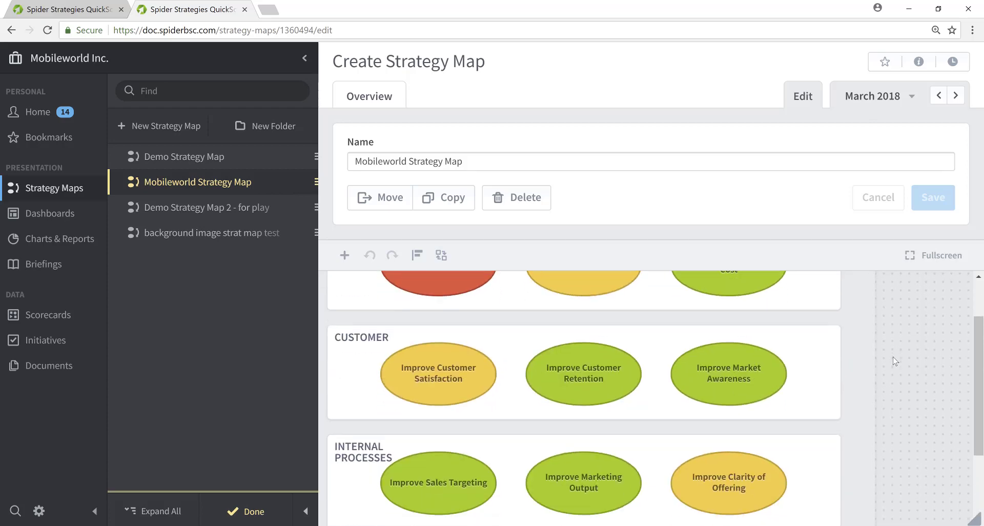
scroll(889, 368, up, 3)
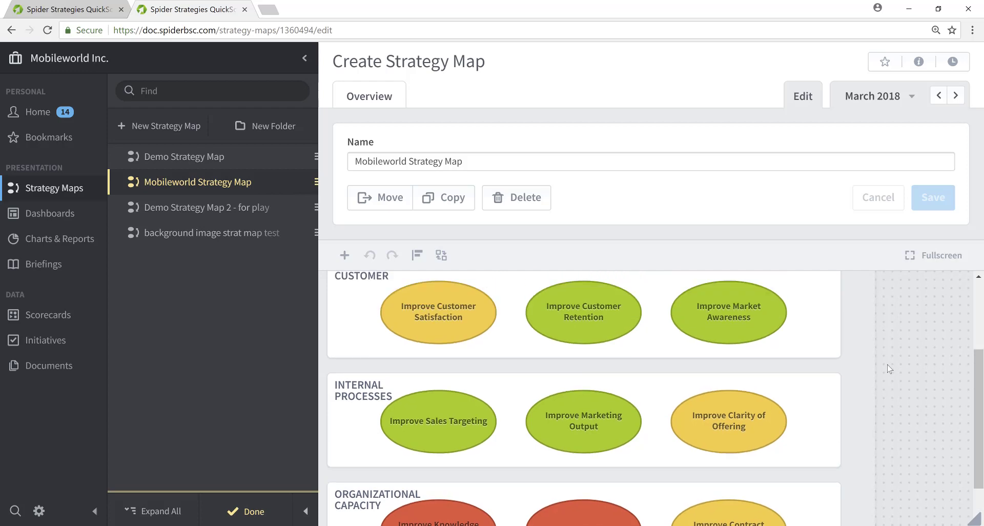
scroll(889, 368, down, 3)
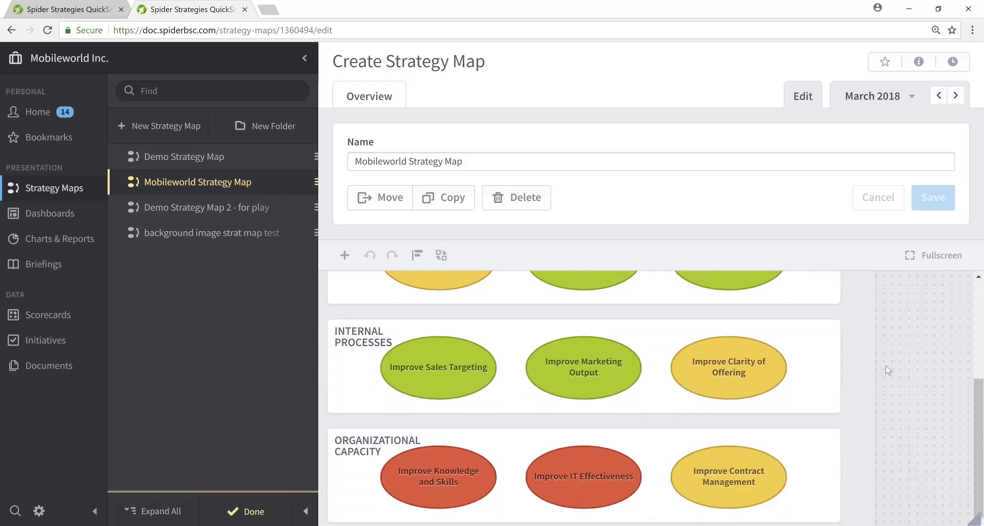
scroll(888, 368, up, 3)
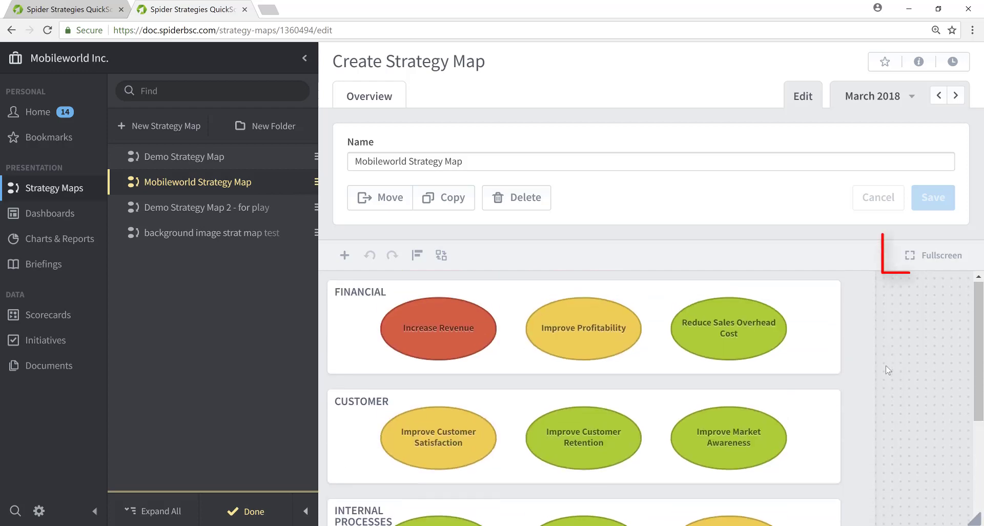
- Show the strategy map editor in fullscreen, save the Mobileworld Strategy Map, and exit fullscreen
click(937, 256)
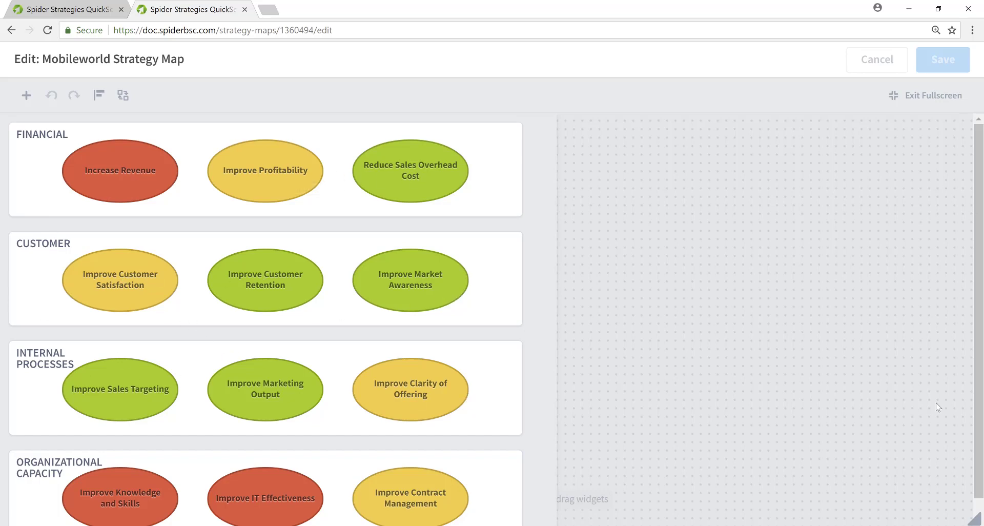
click(943, 507)
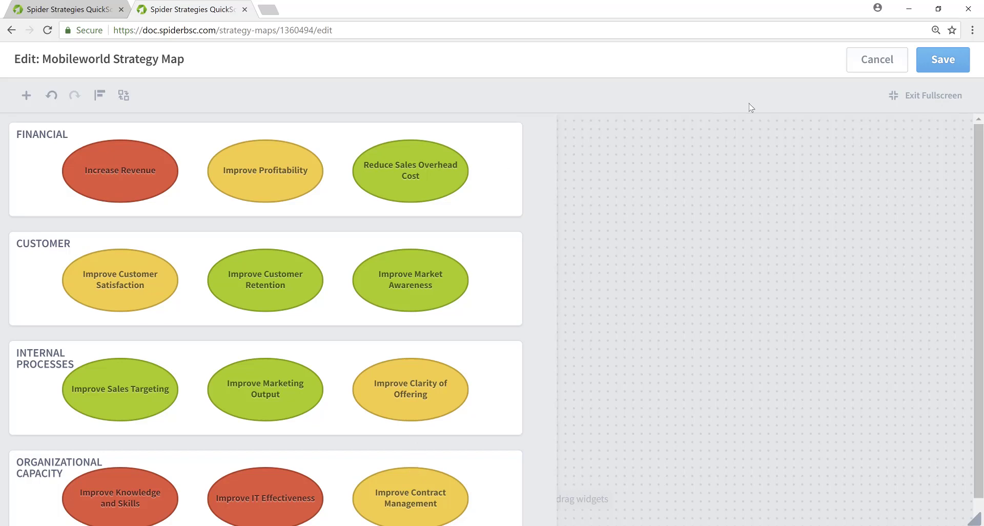
click(946, 63)
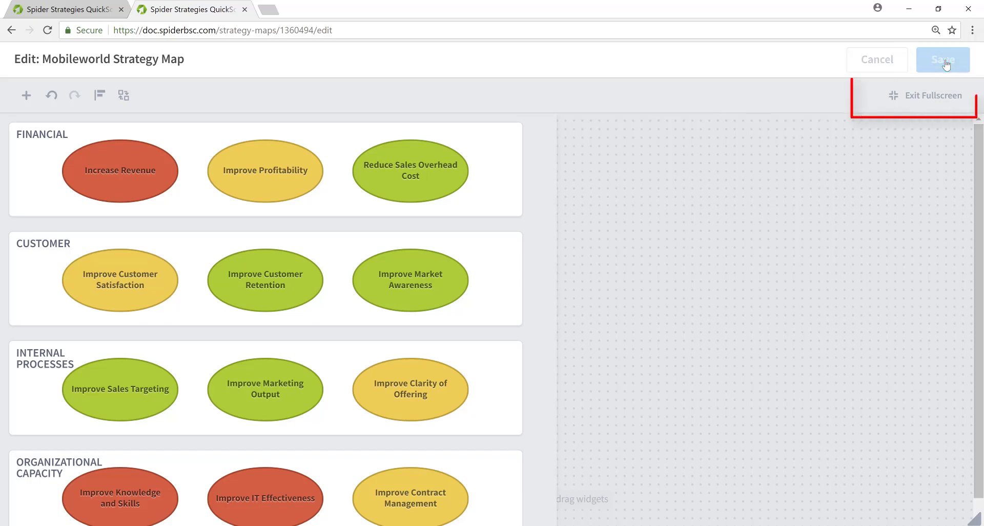
click(930, 98)
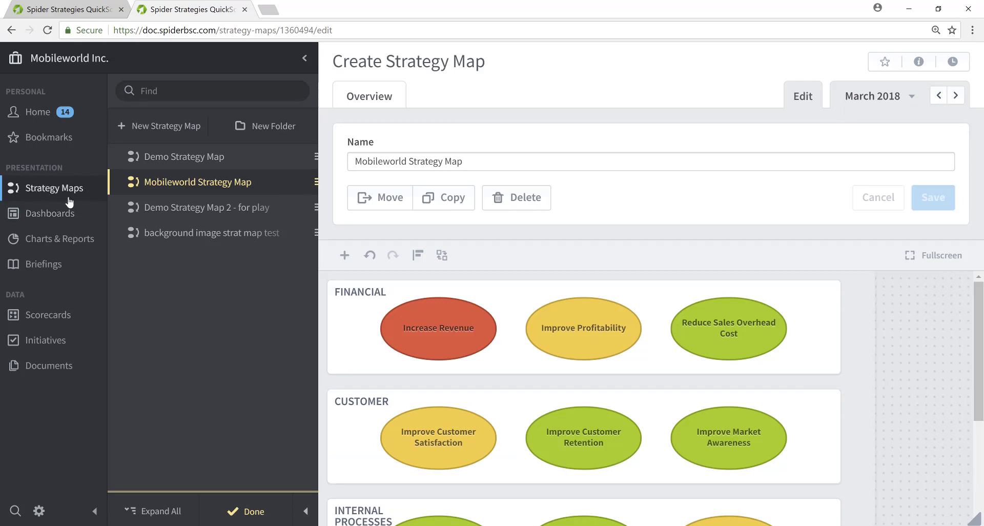
- Switch to the Financial organization, check its Financial Profit and Loss scorecard, and return to its strategy maps
click(135, 62)
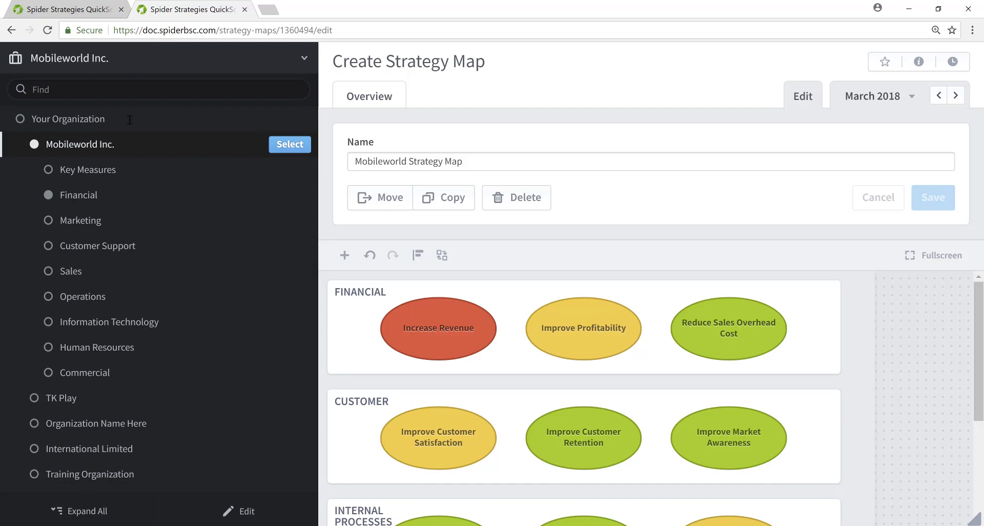
click(89, 199)
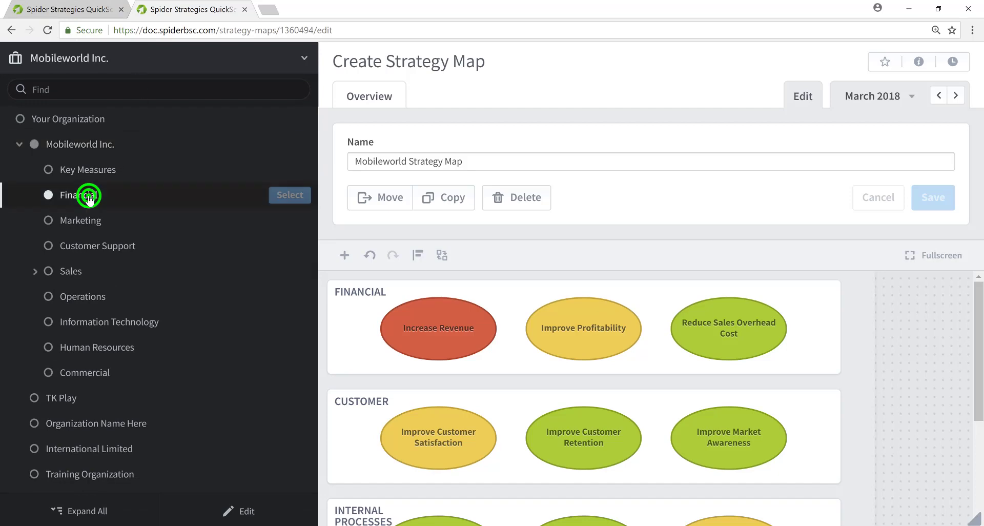
click(290, 196)
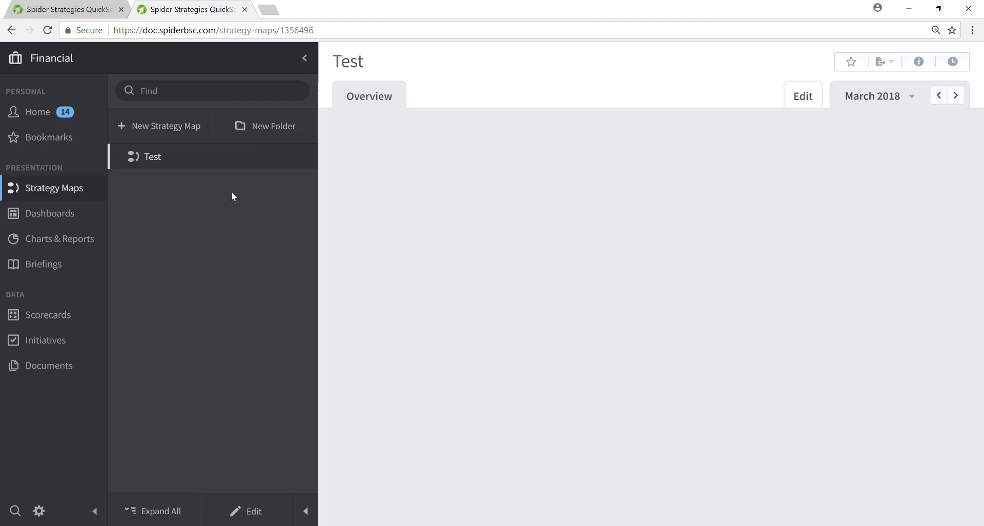
click(54, 320)
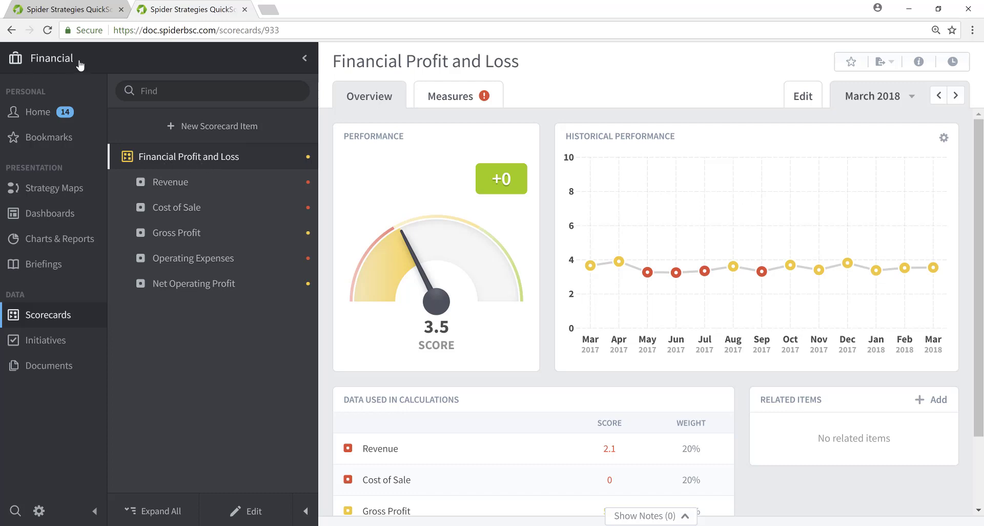
click(60, 193)
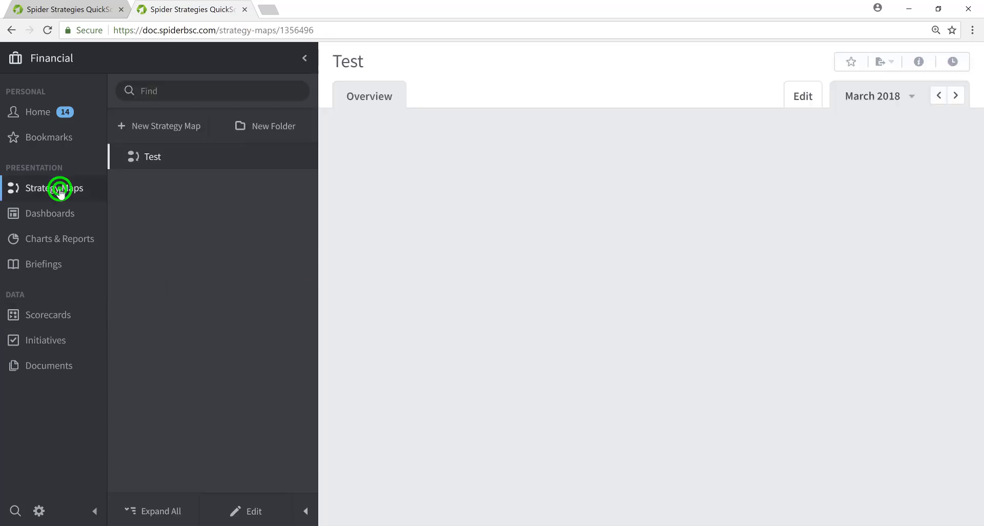
- Check the starting layouts offered for a new strategy map in Financial, and switch back to Mobileworld Inc
click(160, 128)
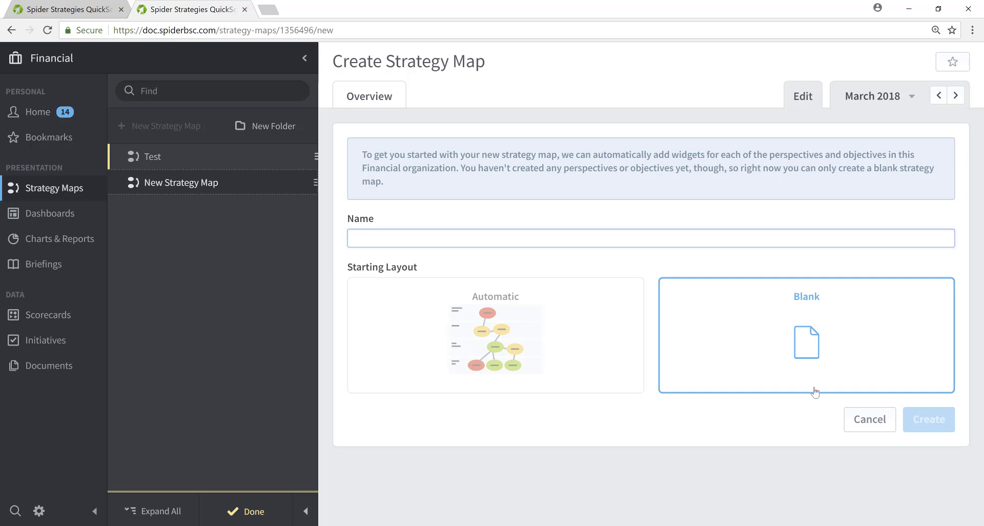
click(90, 56)
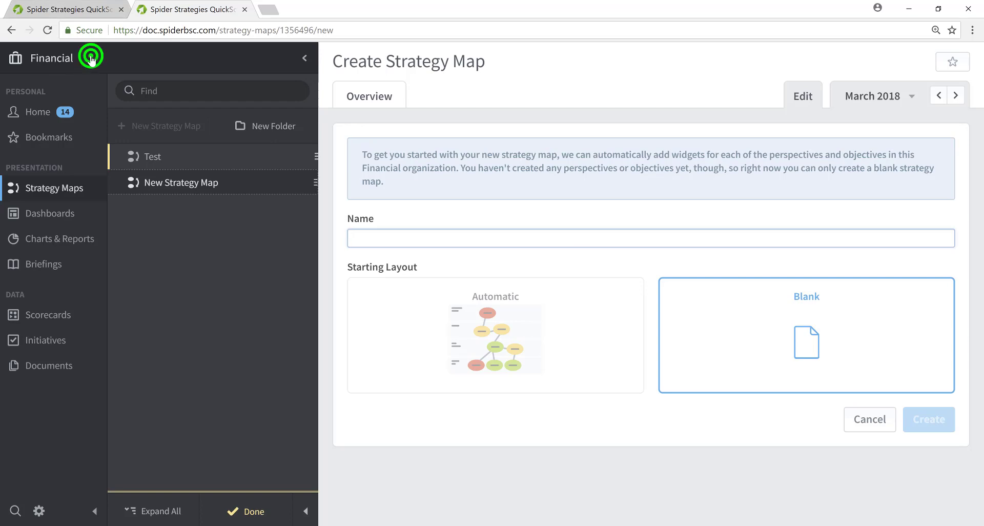
click(98, 143)
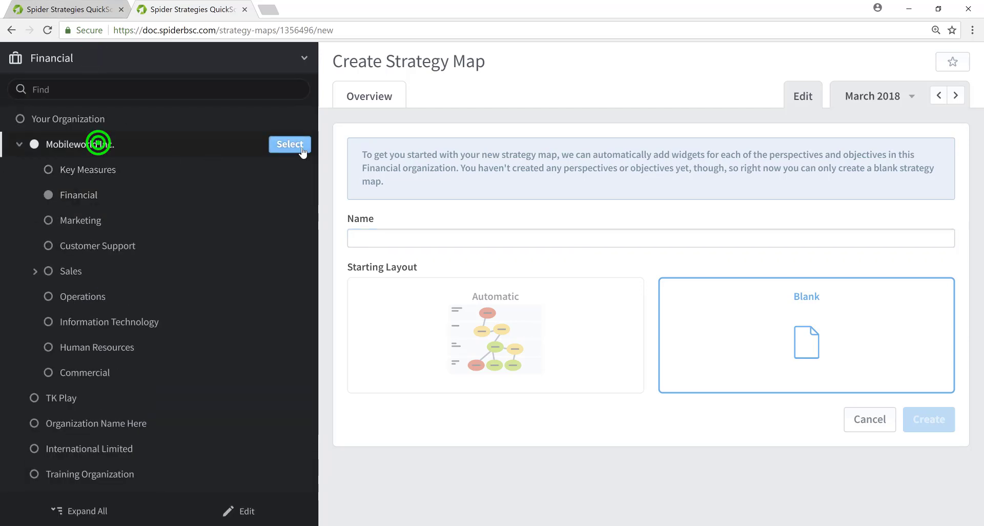
click(302, 143)
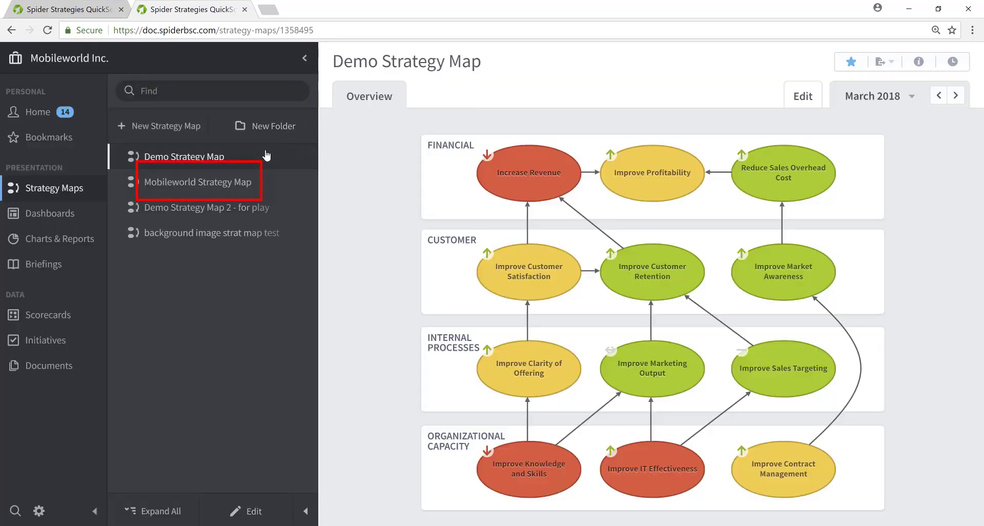
- Open the Mobileworld Strategy Map for editing in fullscreen
click(210, 187)
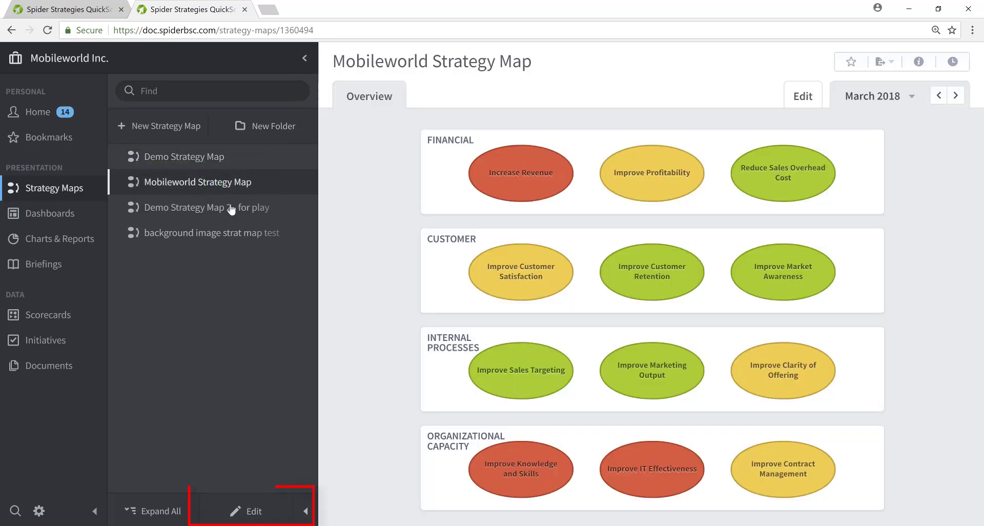
click(256, 512)
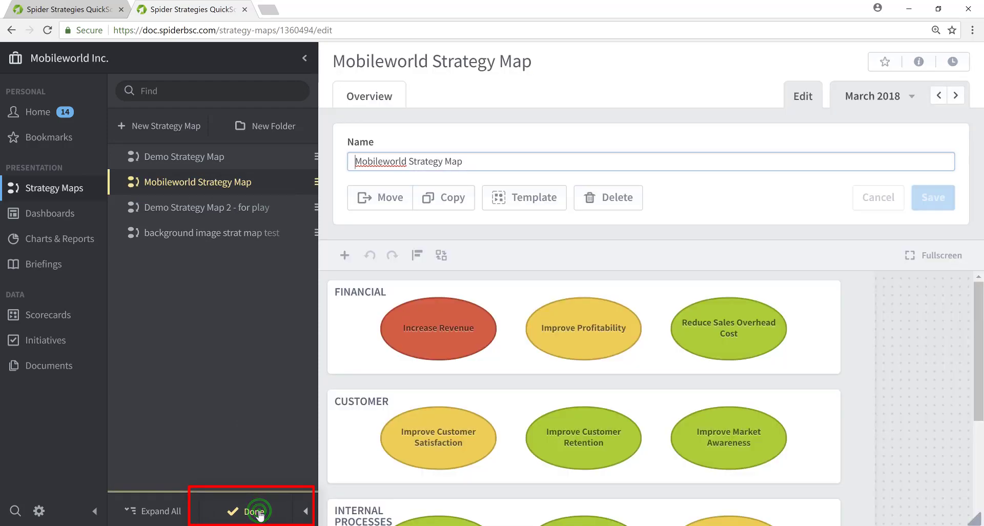
click(937, 255)
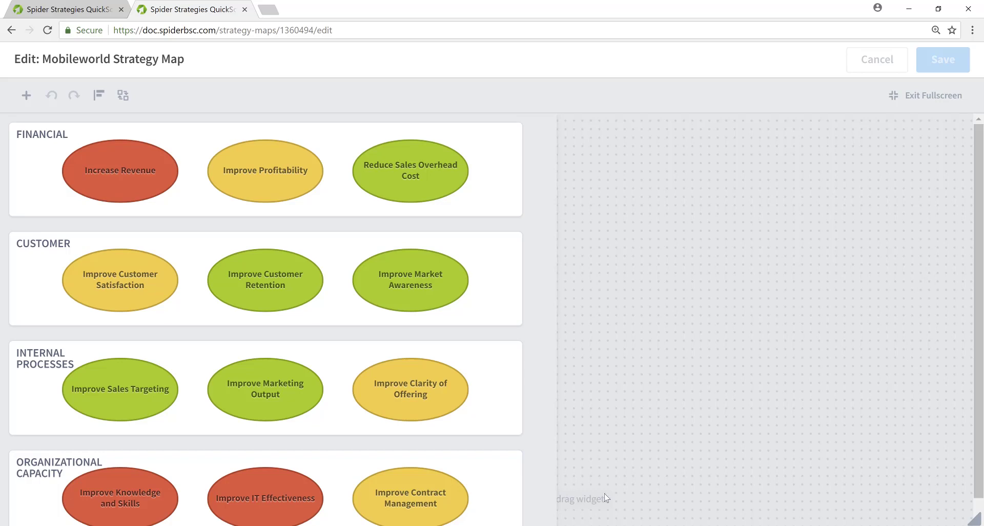
- Connect Improve Knowledge and Skills to Improve Sales Targeting with an arrow attached to the upper bubble's bottom edge
click(121, 489)
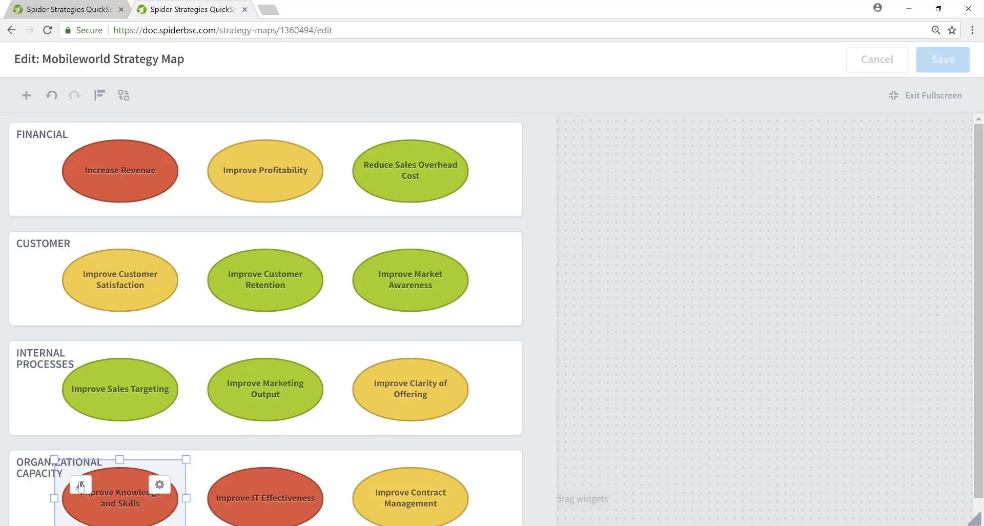
drag(80, 485, 140, 404)
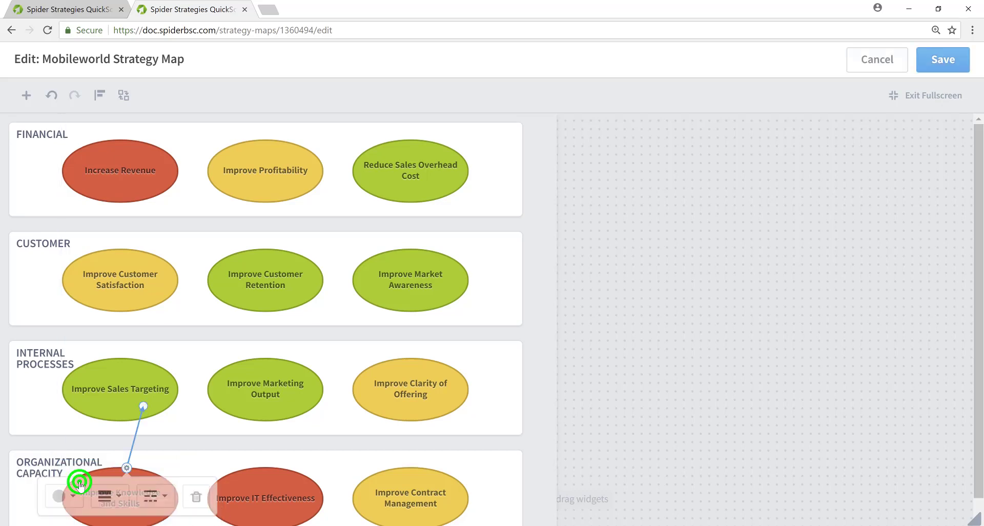
click(143, 407)
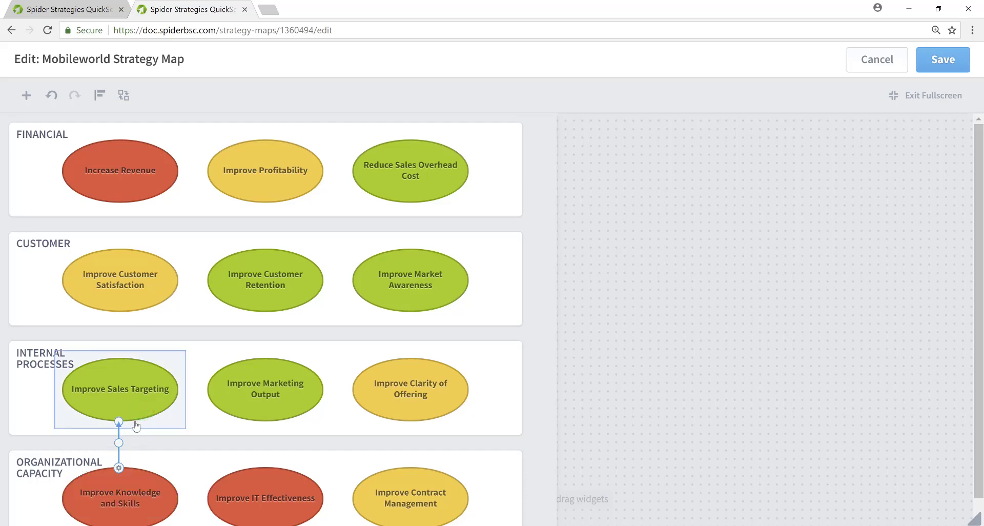
click(135, 428)
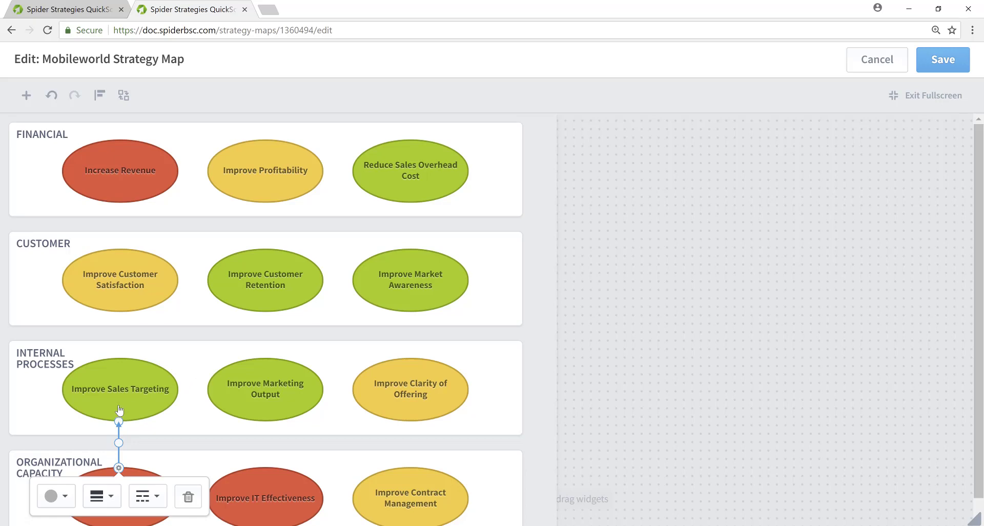
mouse_move(118, 421)
mouse_down()
mouse_move(245, 418)
mouse_move(229, 412)
mouse_move(222, 324)
mouse_move(242, 307)
mouse_move(115, 313)
mouse_move(118, 419)
mouse_up()
click(244, 309)
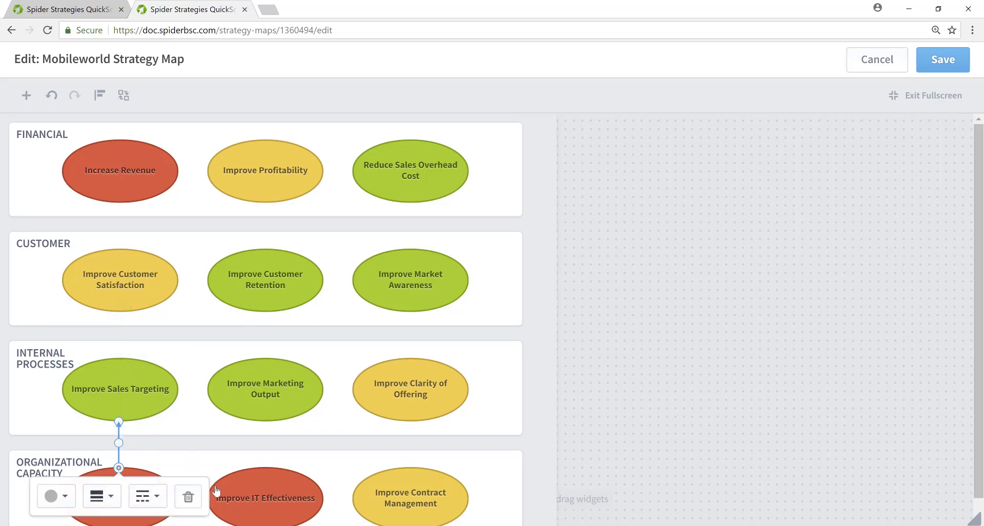
- Connect Improve IT Effectiveness to Improve Marketing Output with an arrow
click(257, 497)
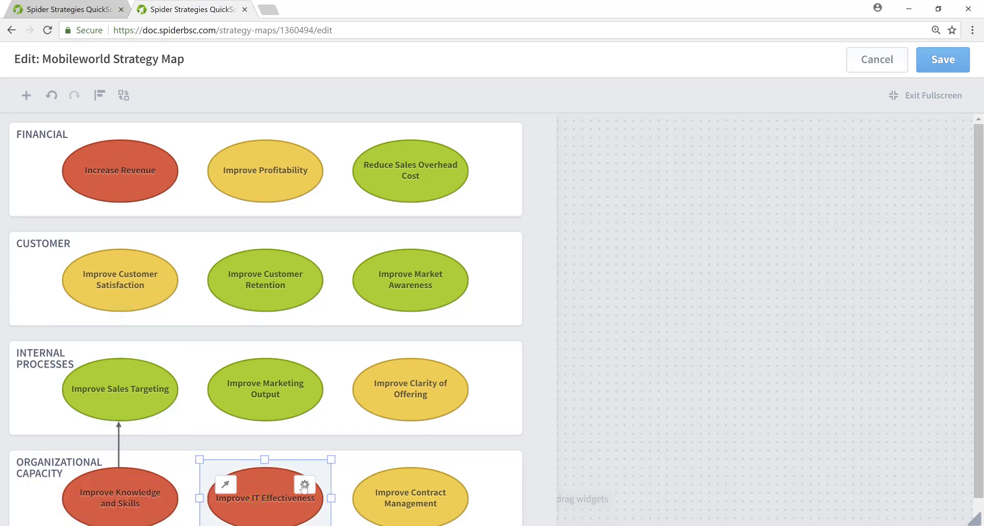
click(229, 486)
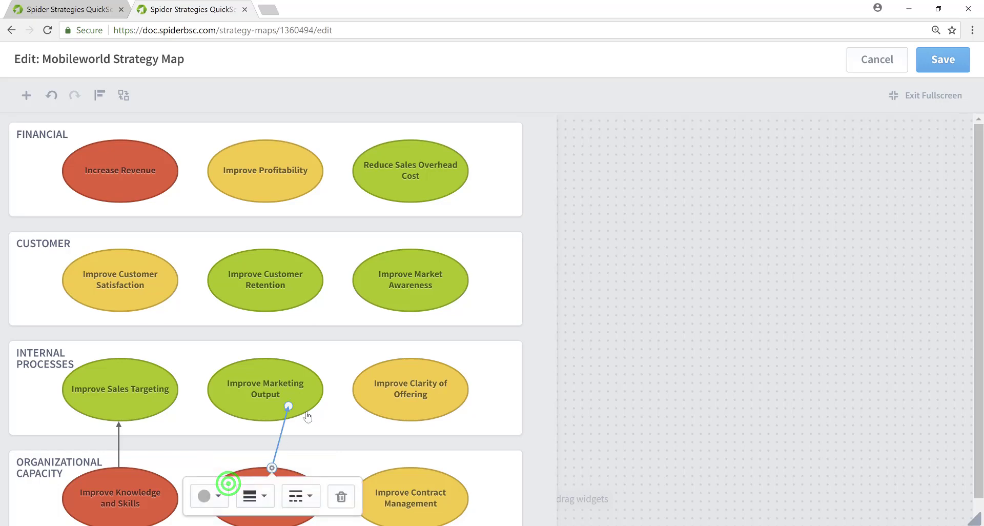
click(285, 405)
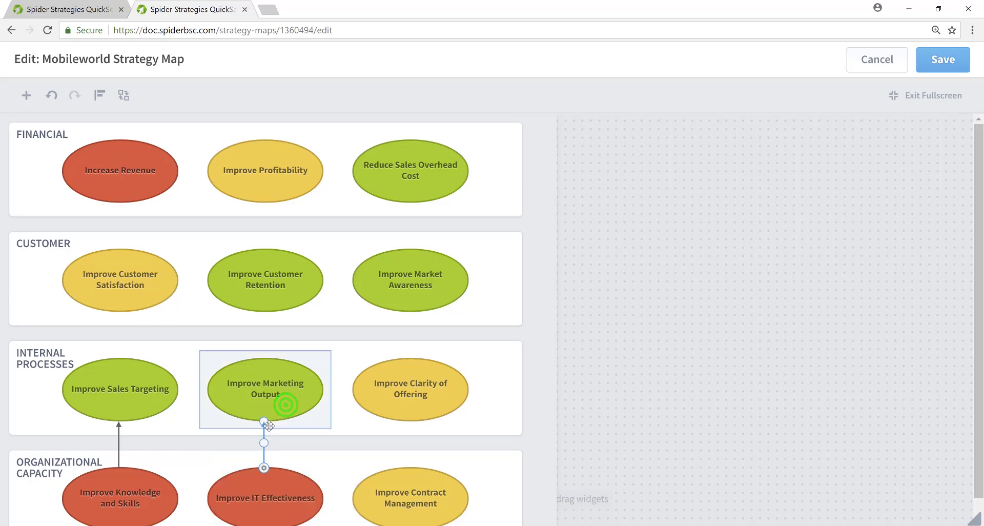
- Add an arrow from Improve Contract Management toward Improve Clarity of Offering
click(411, 490)
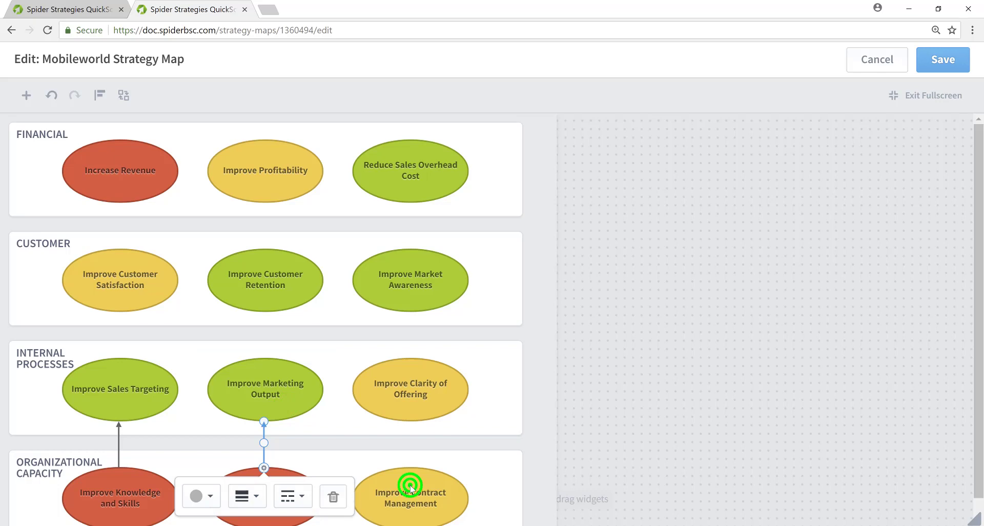
drag(374, 486, 431, 408)
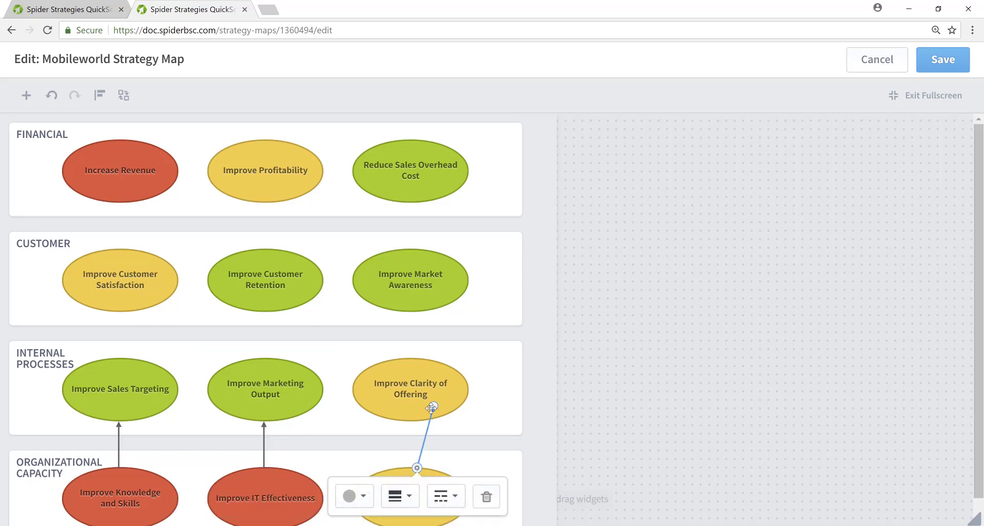
click(492, 417)
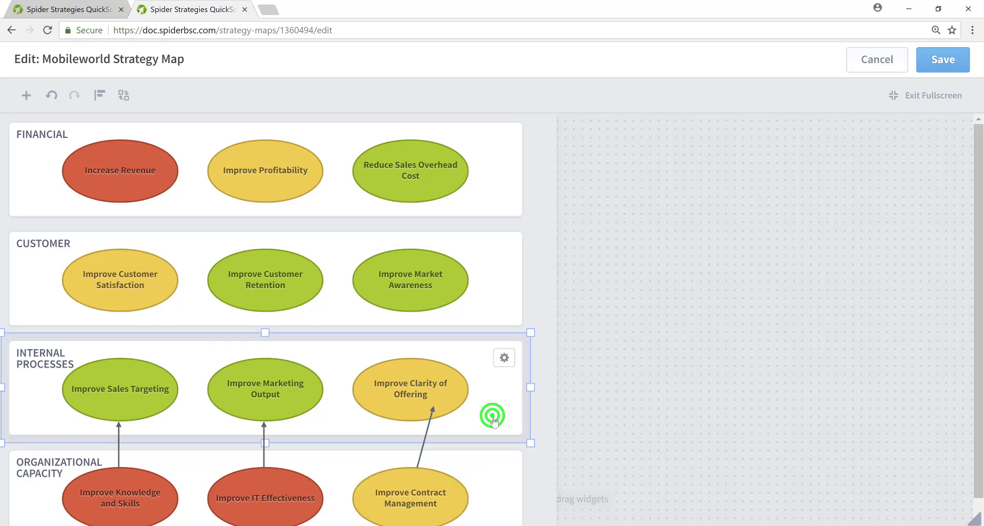
- Attach the Improve Contract Management arrow's end to Improve Market Awareness and curve it around the right side of Improve Clarity of Offering
click(426, 440)
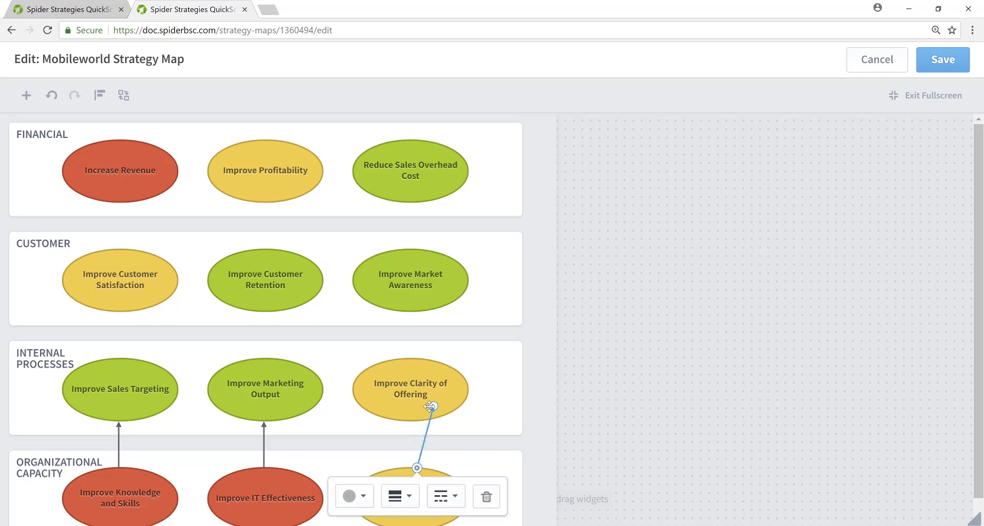
drag(429, 405, 421, 314)
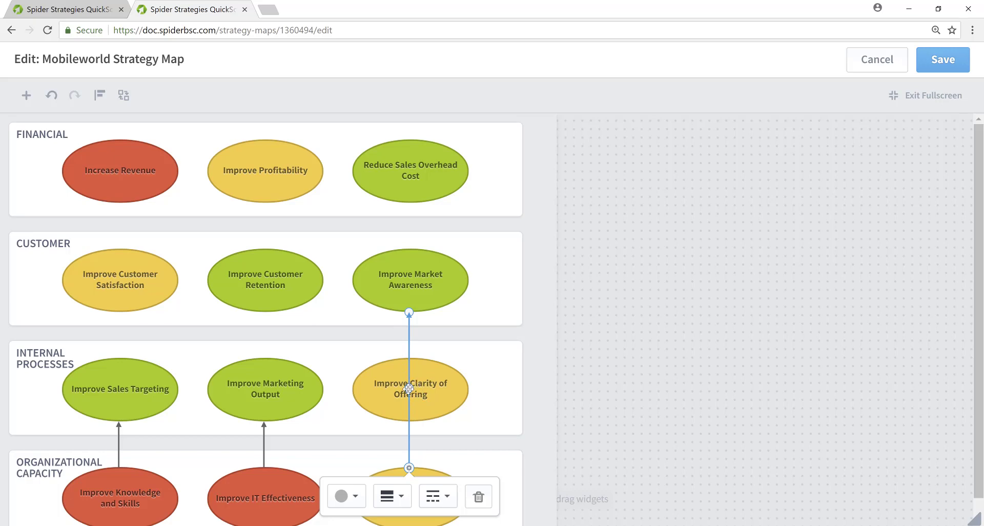
drag(408, 387, 507, 385)
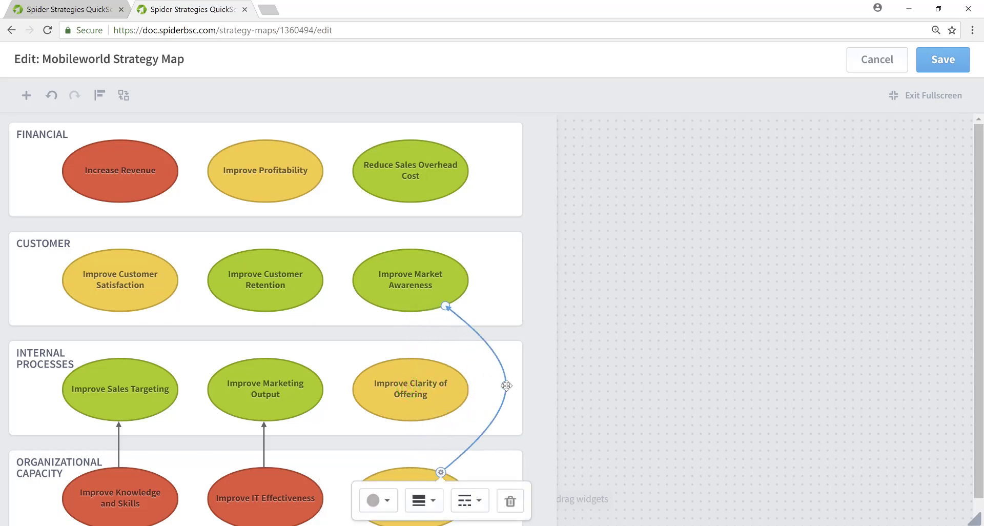